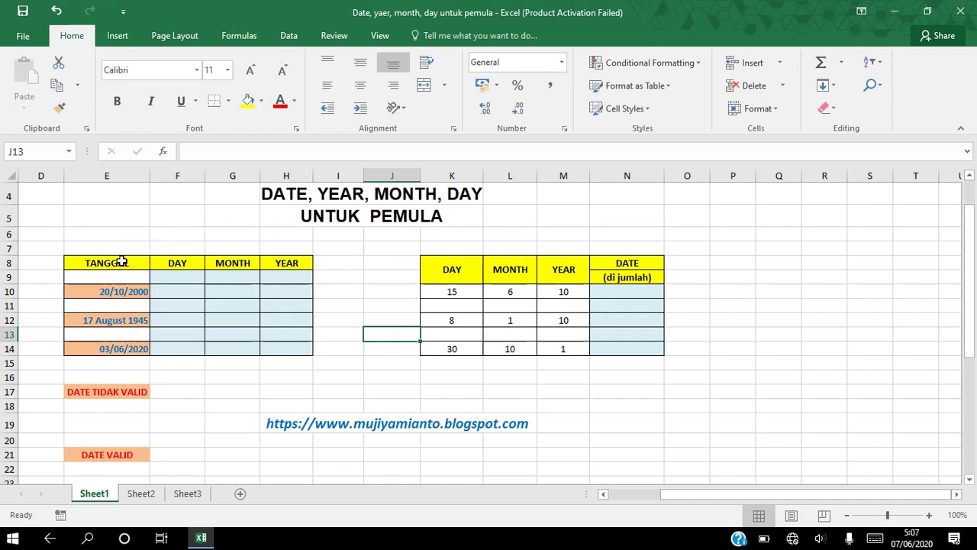
Examine the TANGGAL dates in E10, E12 and E14, their number format, and the DAY, MONTH and YEAR columns beside them
{"action": "left_click", "coordinate": [121, 262]}
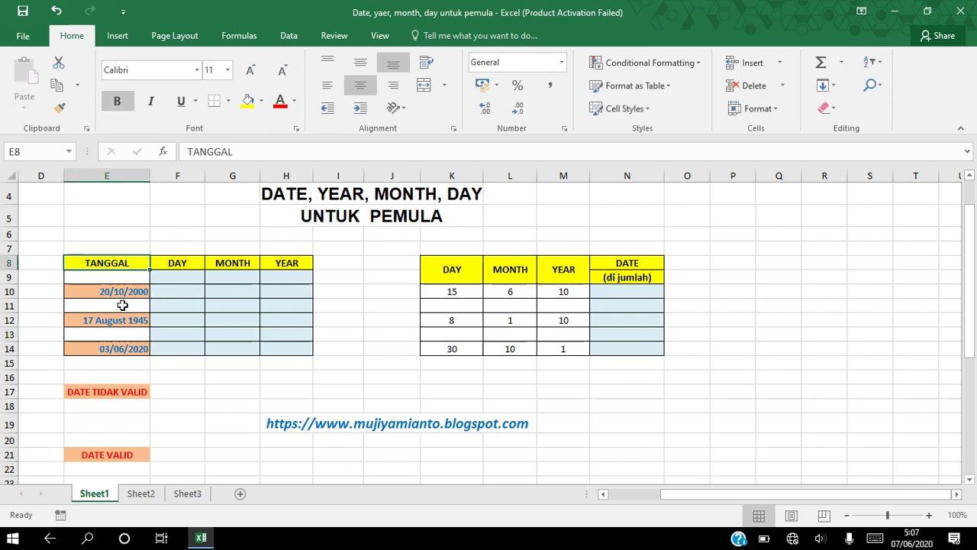
{"action": "left_click", "coordinate": [121, 292]}
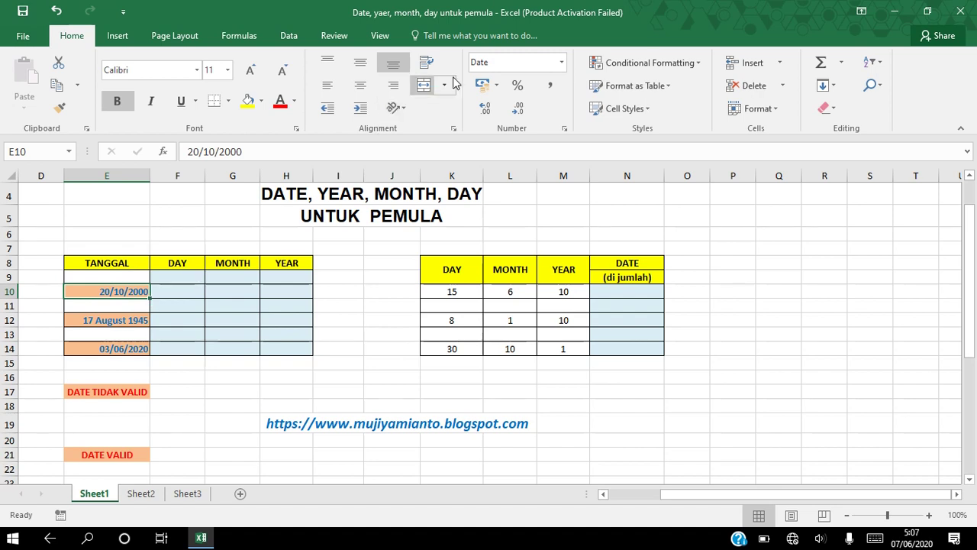
{"action": "left_click", "coordinate": [122, 319]}
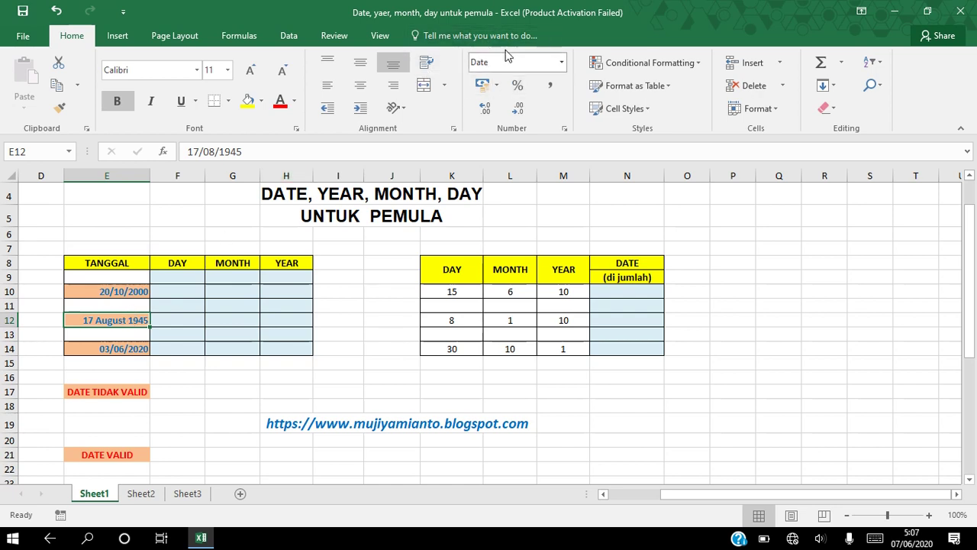
{"action": "left_click", "coordinate": [88, 348]}
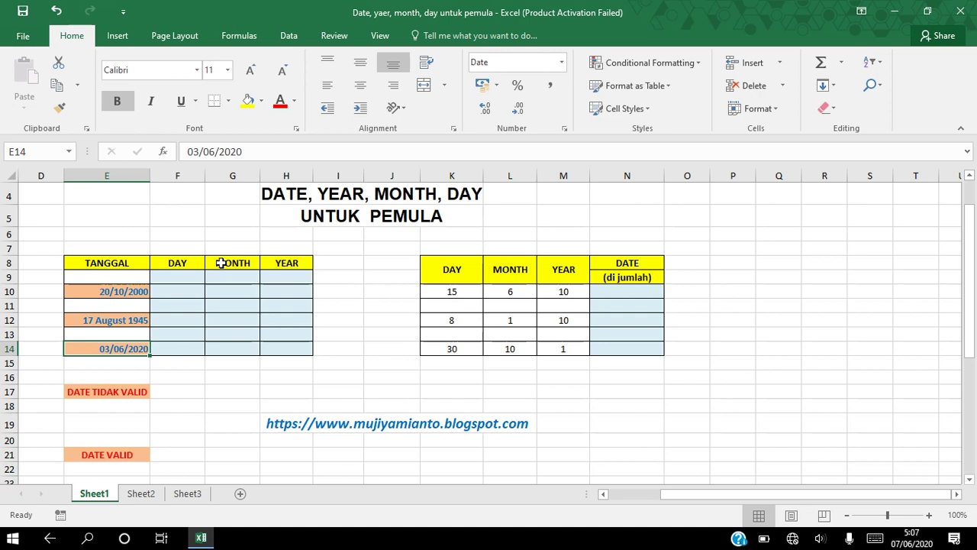
{"action": "left_click", "coordinate": [192, 260]}
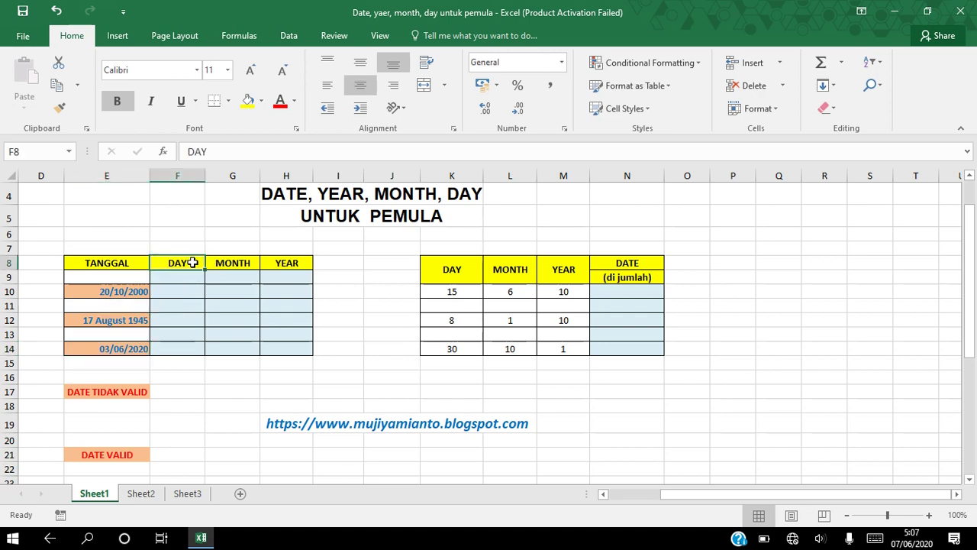
{"action": "left_click", "coordinate": [232, 265]}
{"action": "left_click", "coordinate": [292, 263]}
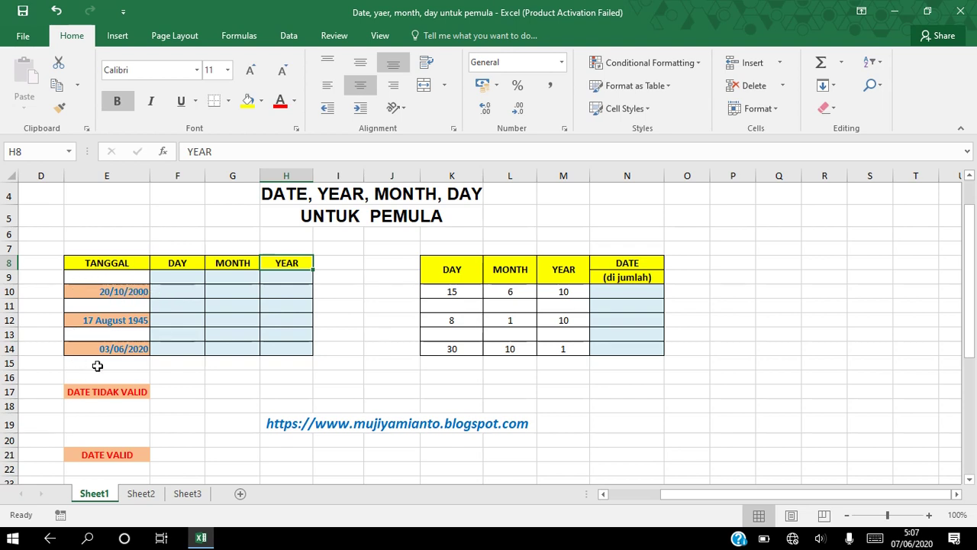
{"action": "left_click", "coordinate": [176, 292]}
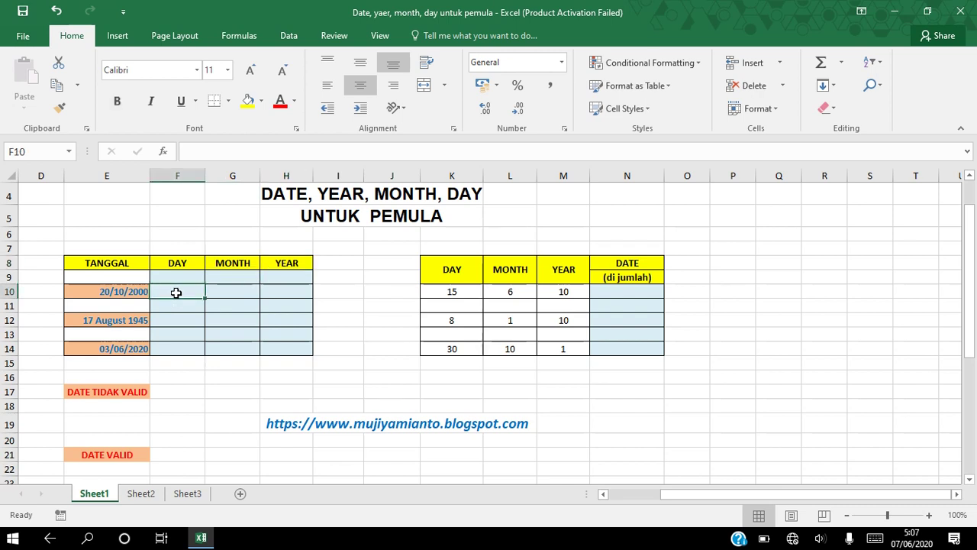
{"action": "left_click", "coordinate": [239, 295]}
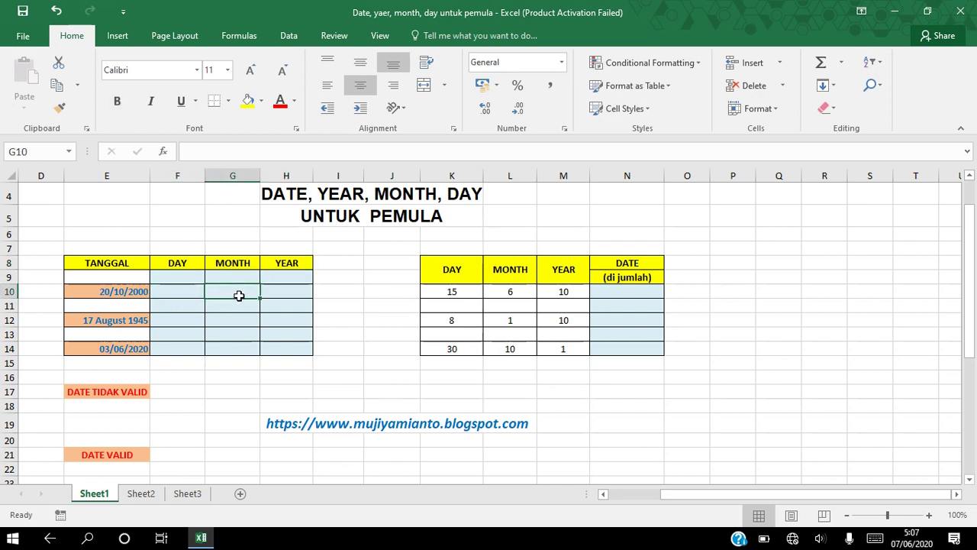
{"action": "left_click", "coordinate": [282, 291]}
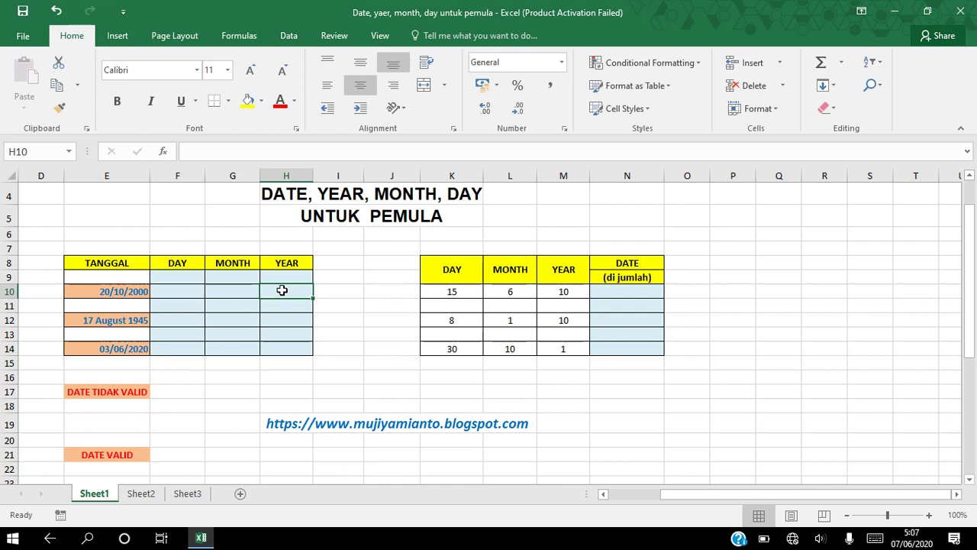
Enter =DAY(E10) in cell F10 to extract the day from the first date
{"action": "left_click", "coordinate": [187, 290]}
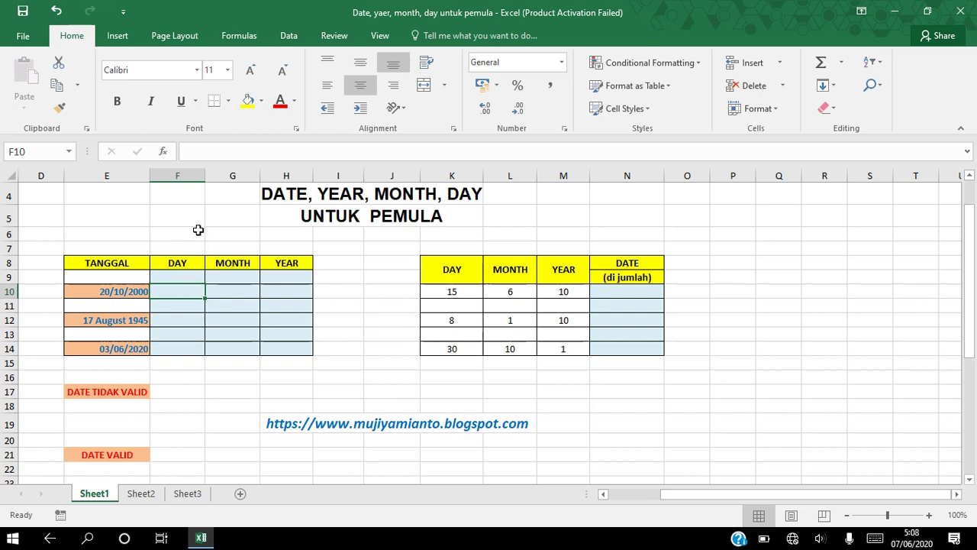
{"action": "type", "text": "="}
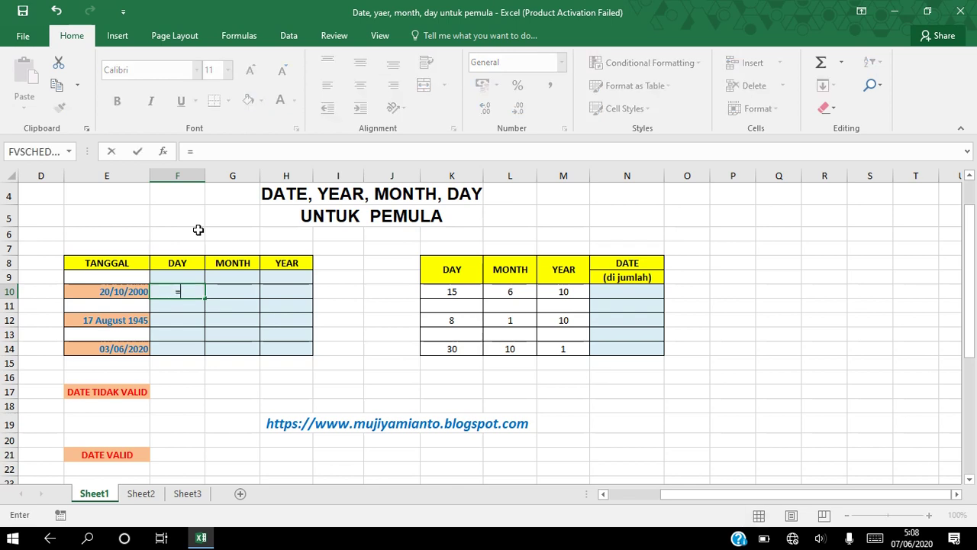
{"action": "type", "text": "DAY("}
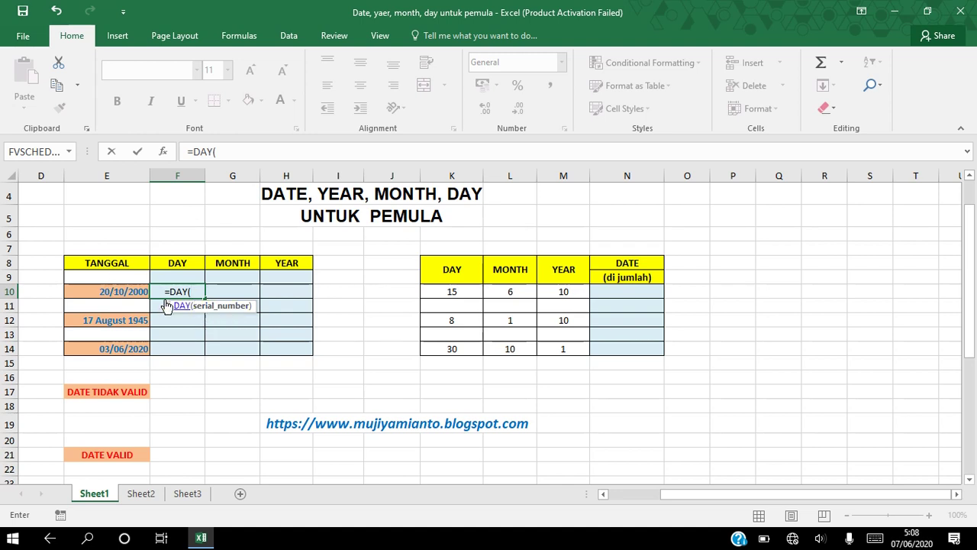
{"action": "left_click", "coordinate": [107, 292]}
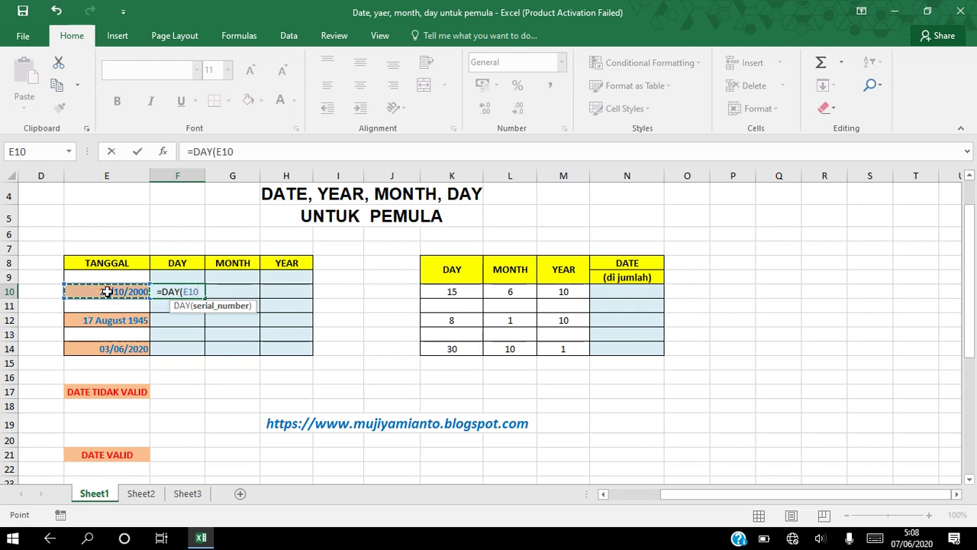
{"action": "type", "text": ")"}
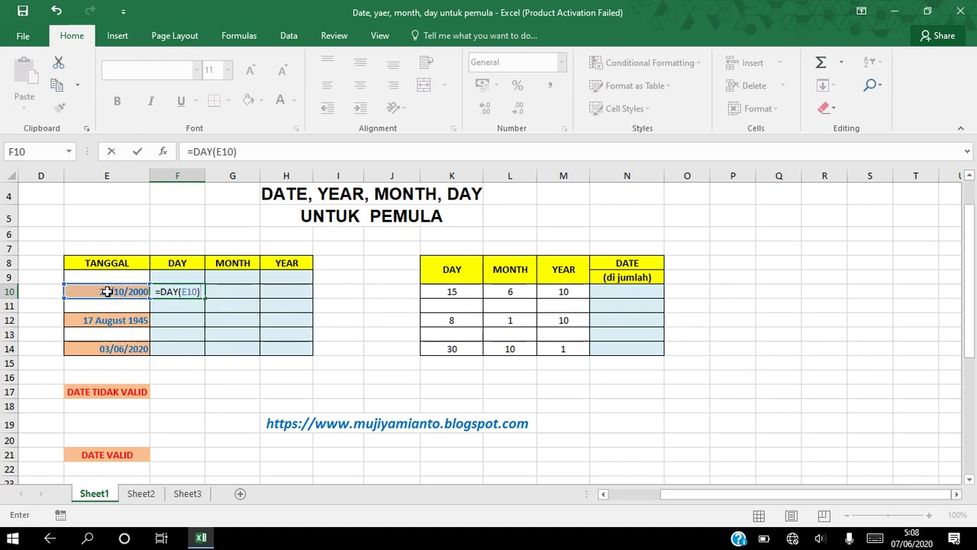
{"action": "key", "text": "Return"}
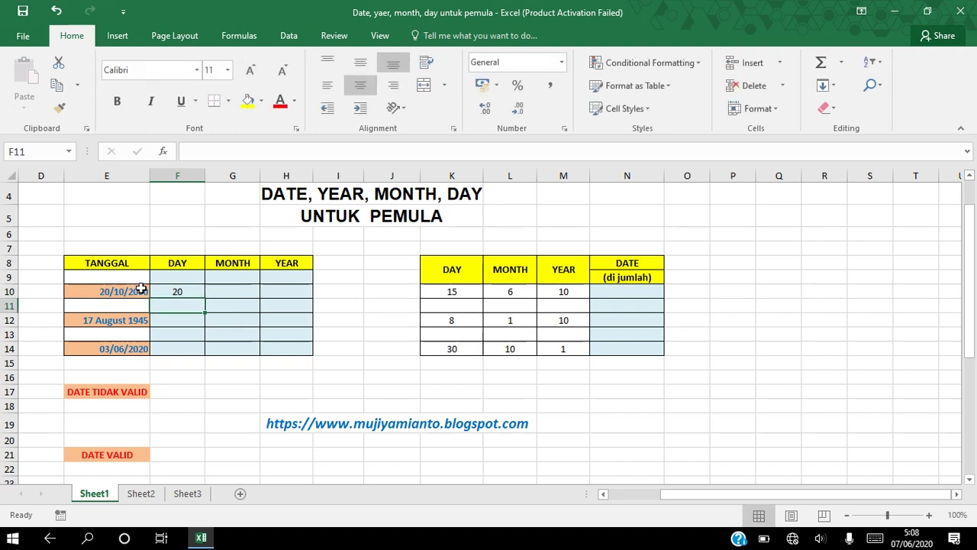
{"action": "left_click", "coordinate": [175, 291]}
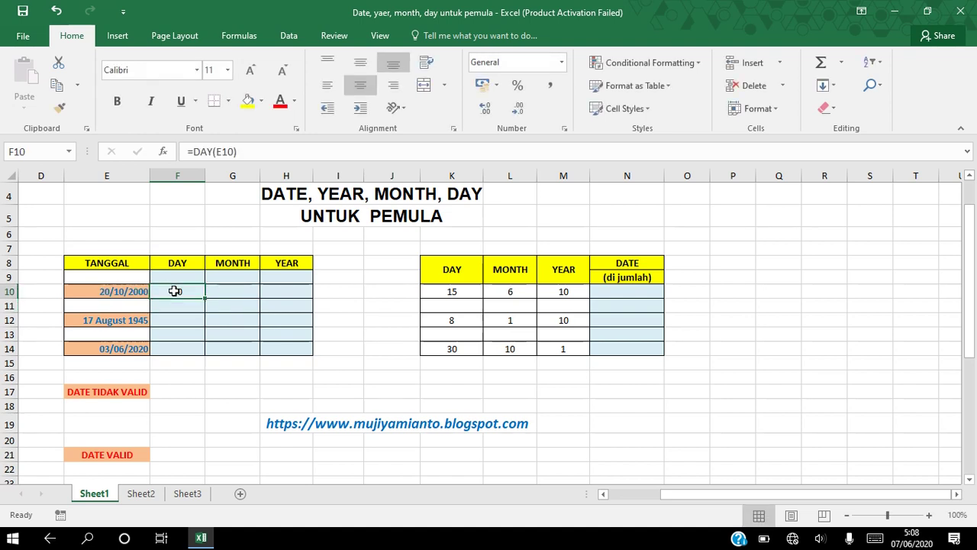
Enter =MONTH(E10) in cell G10 to extract the month from the first date
{"action": "left_click", "coordinate": [229, 292]}
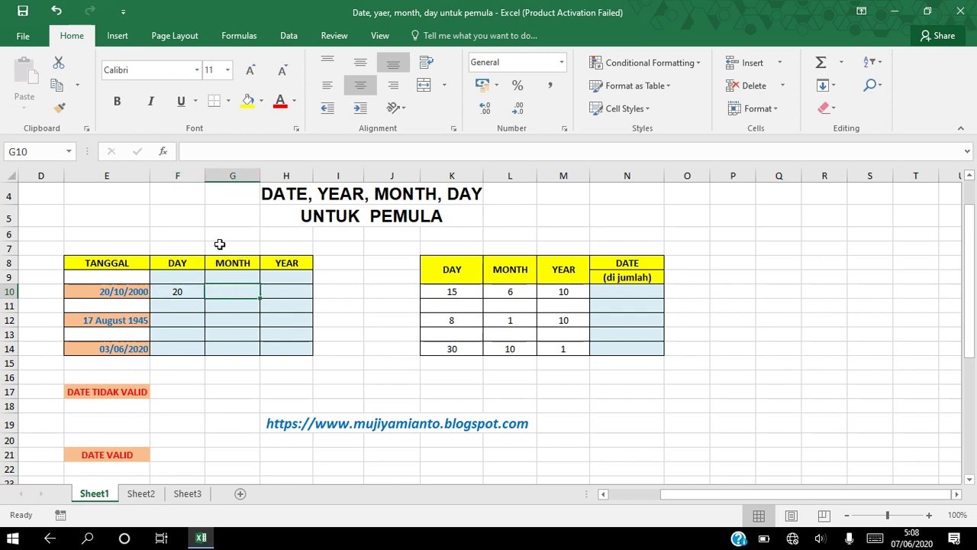
{"action": "type", "text": "=MONT"}
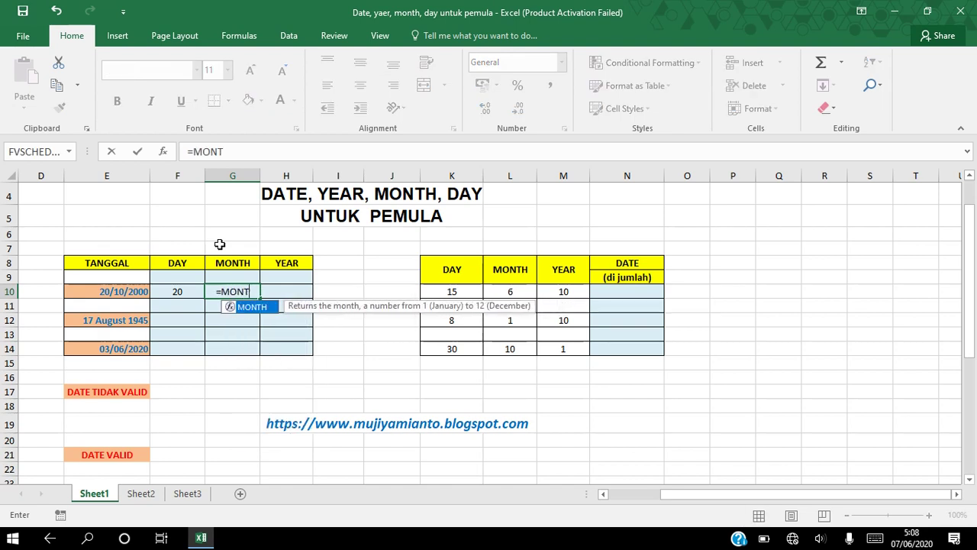
{"action": "type", "text": "H("}
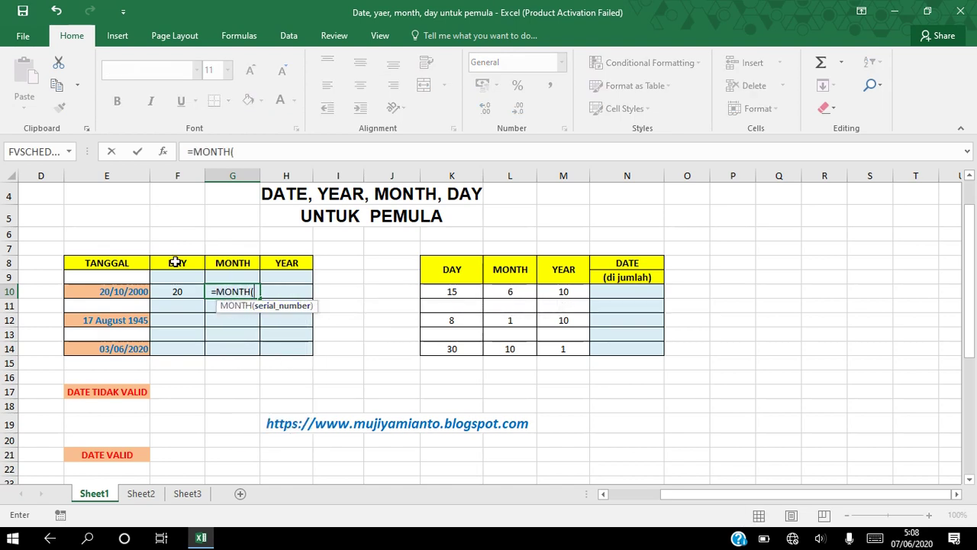
{"action": "left_click", "coordinate": [103, 291]}
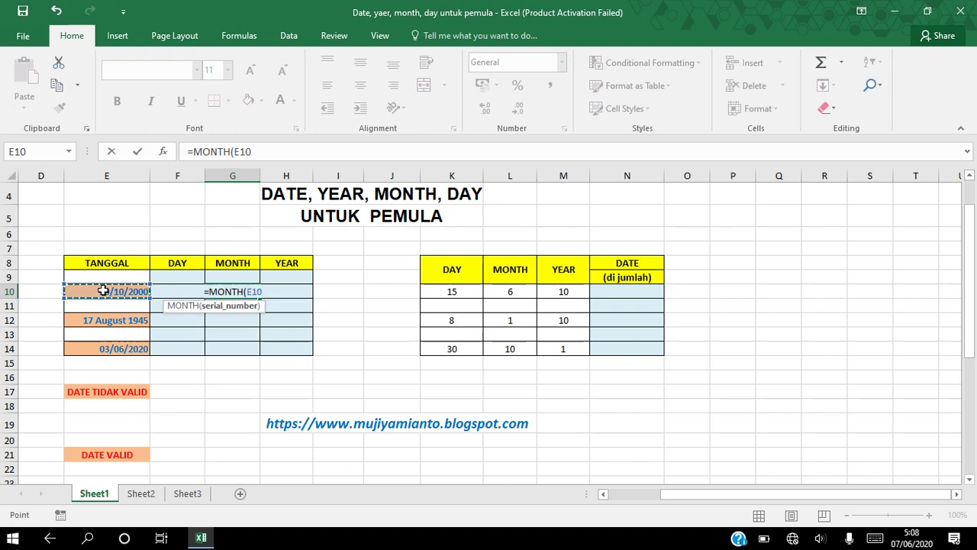
{"action": "type", "text": ")"}
{"action": "key", "text": "Return"}
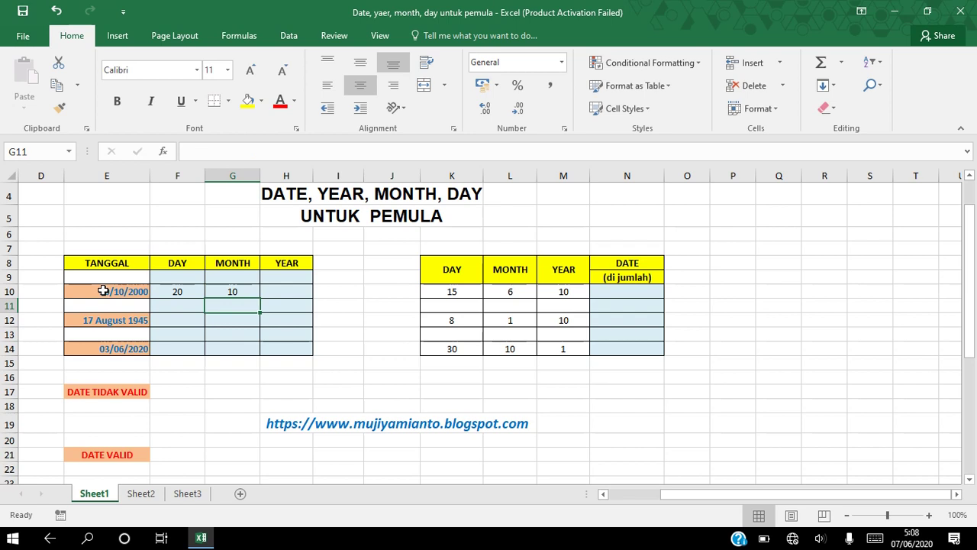
{"action": "left_click", "coordinate": [250, 290]}
Enter =YEAR(E10) in cell H10 to extract the year from the first date
{"action": "left_click", "coordinate": [282, 289]}
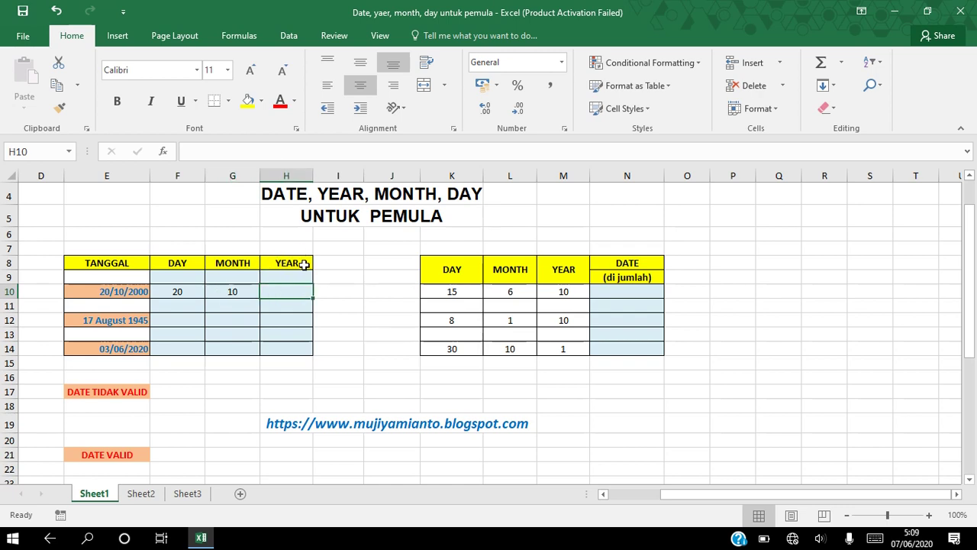
{"action": "type", "text": "="}
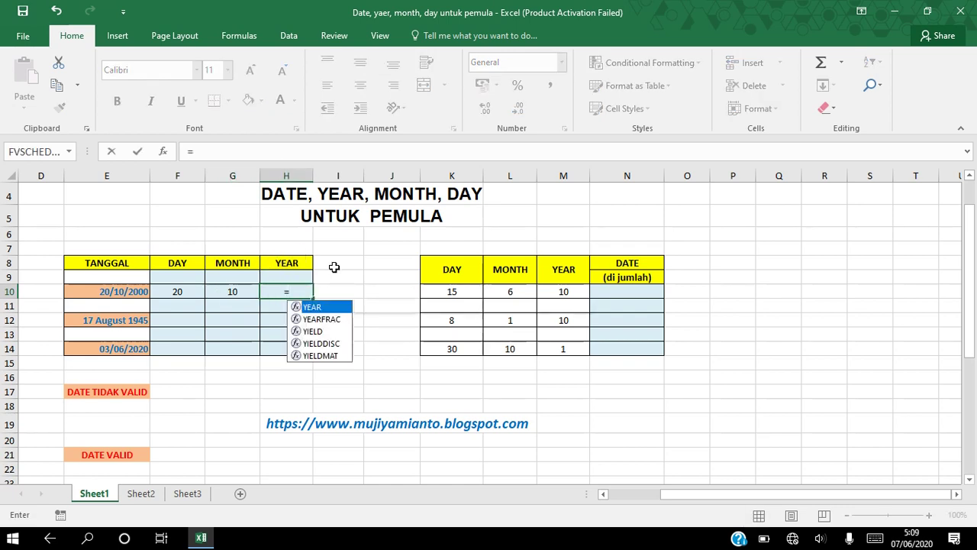
{"action": "type", "text": "YEAR("}
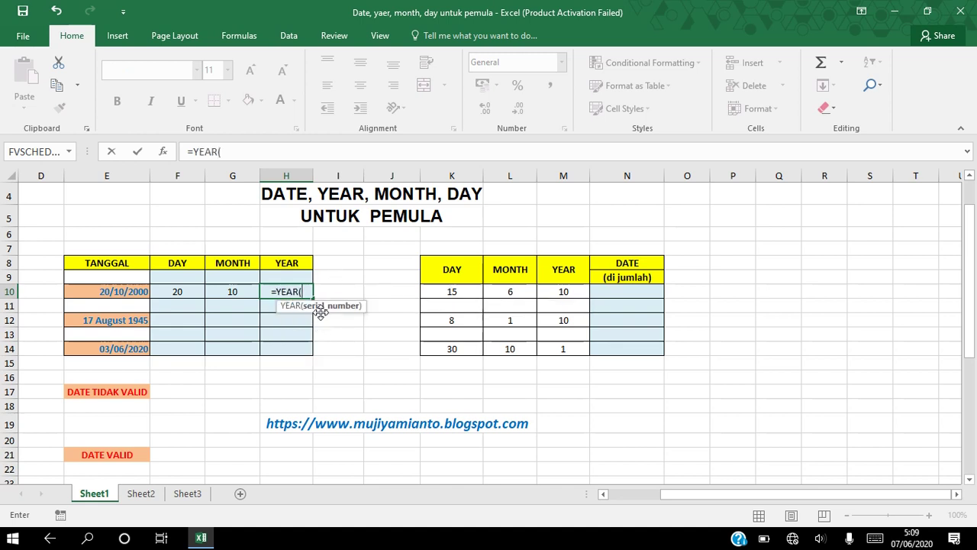
{"action": "left_click", "coordinate": [120, 292]}
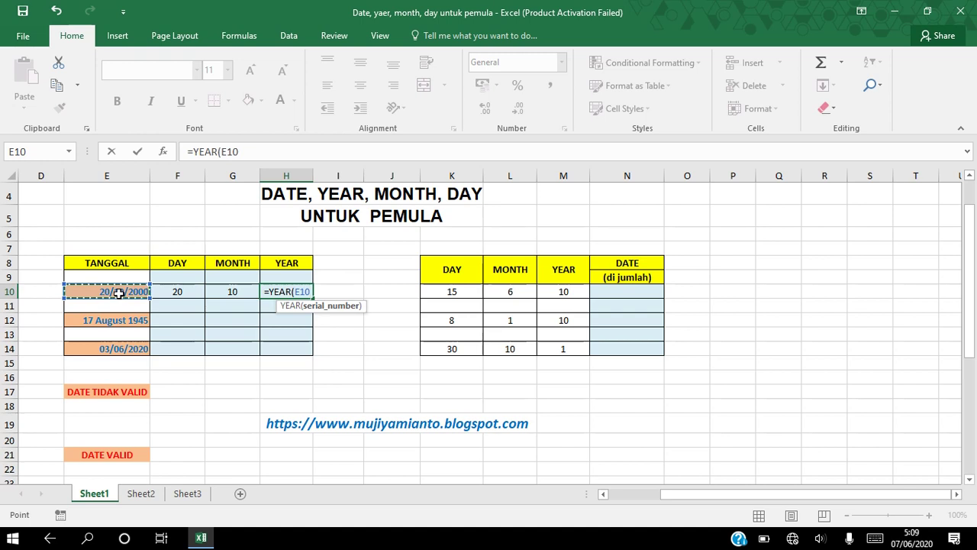
{"action": "type", "text": ")"}
{"action": "key", "text": "Return"}
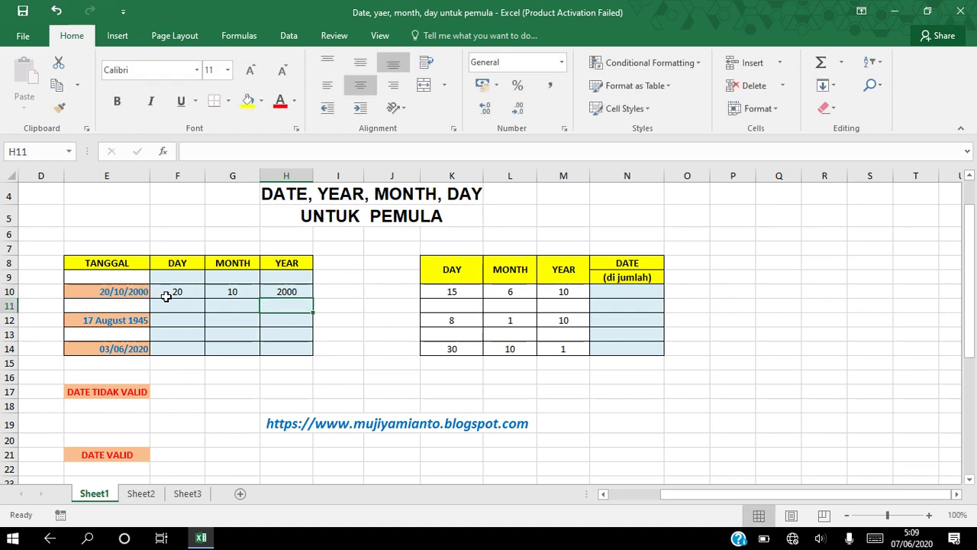
Copy the day, month and year formulas in F10:H10 to the date rows 12 and 14
{"action": "left_click", "coordinate": [190, 294]}
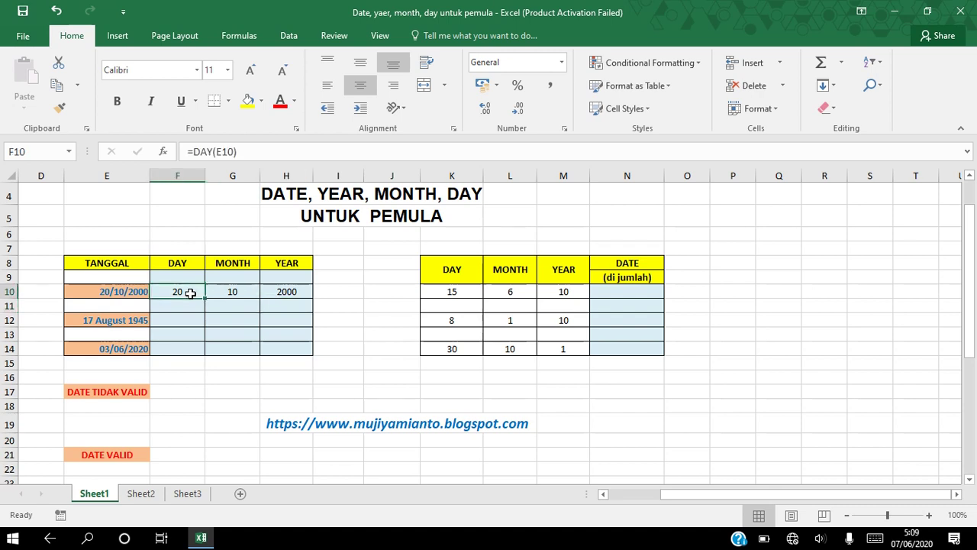
{"action": "key", "text": "shift+Right"}
{"action": "key", "text": "shift+Right"}
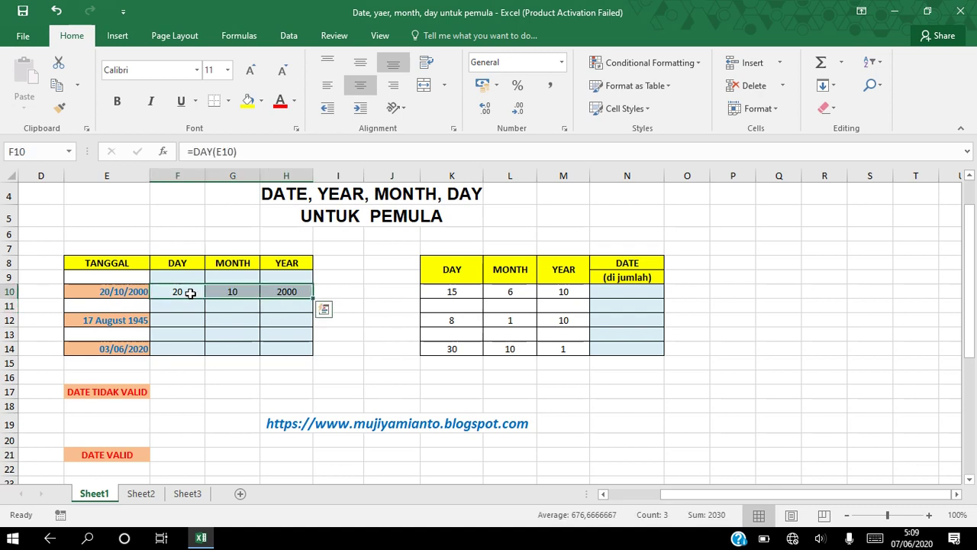
{"action": "key", "text": "ctrl+c"}
{"action": "key", "text": "Down"}
{"action": "key", "text": "Down"}
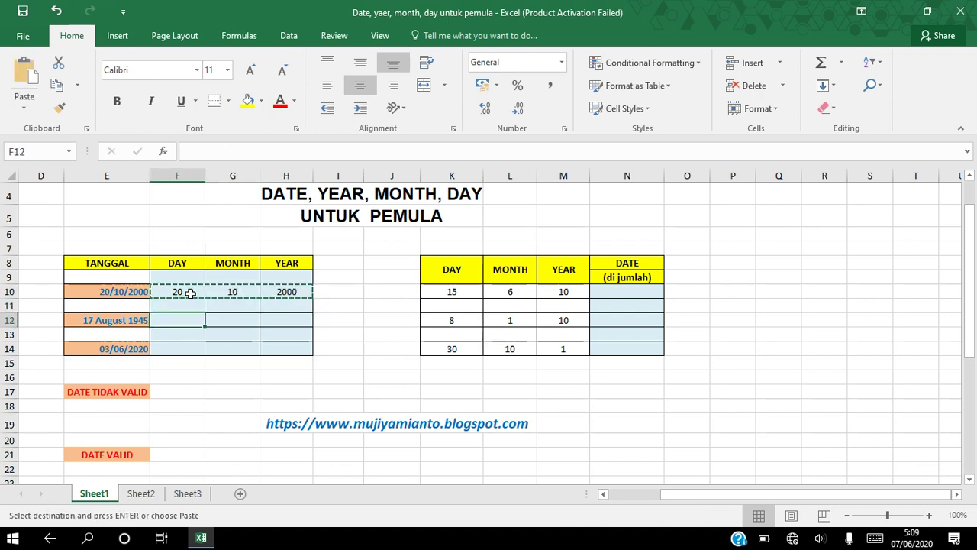
{"action": "key", "text": "ctrl+v"}
{"action": "key", "text": "Down"}
{"action": "key", "text": "Down"}
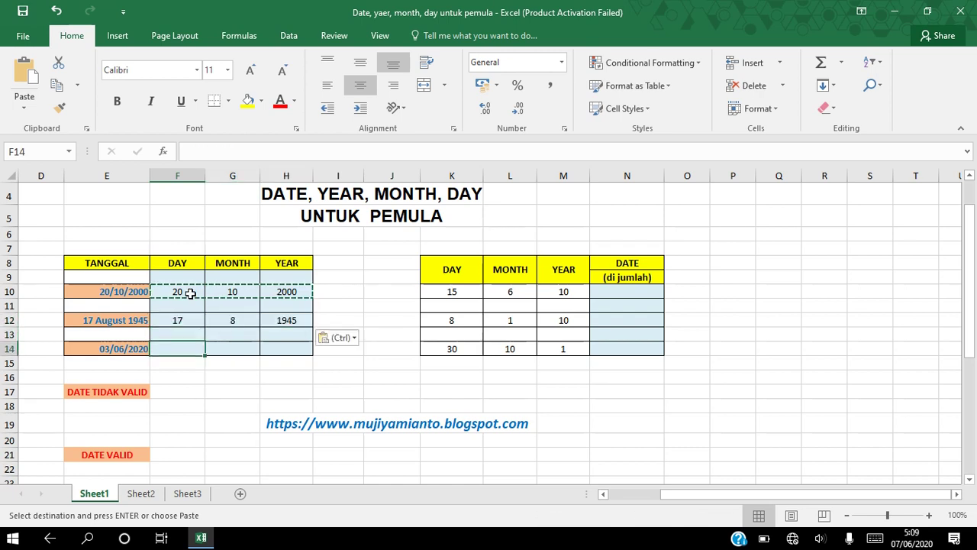
{"action": "key", "text": "ctrl+v"}
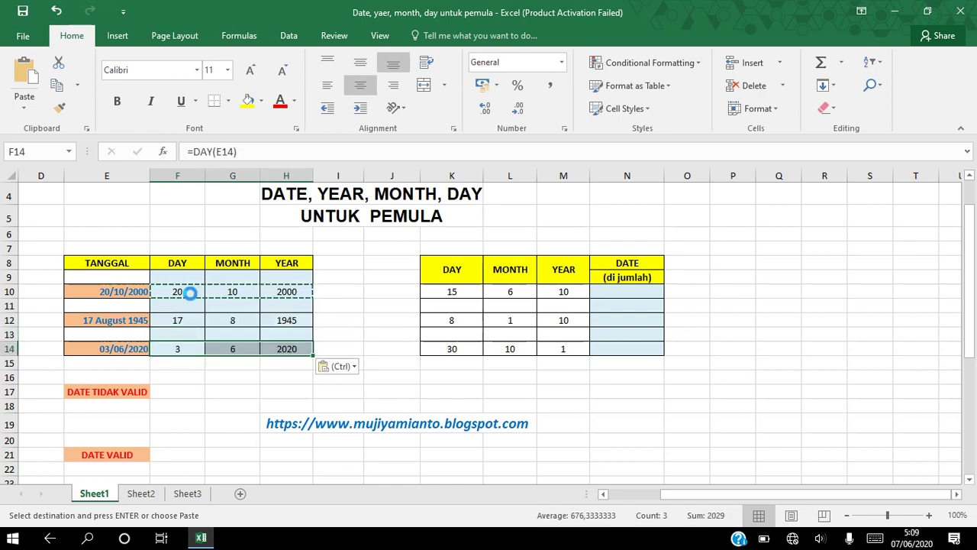
{"action": "key", "text": "Escape"}
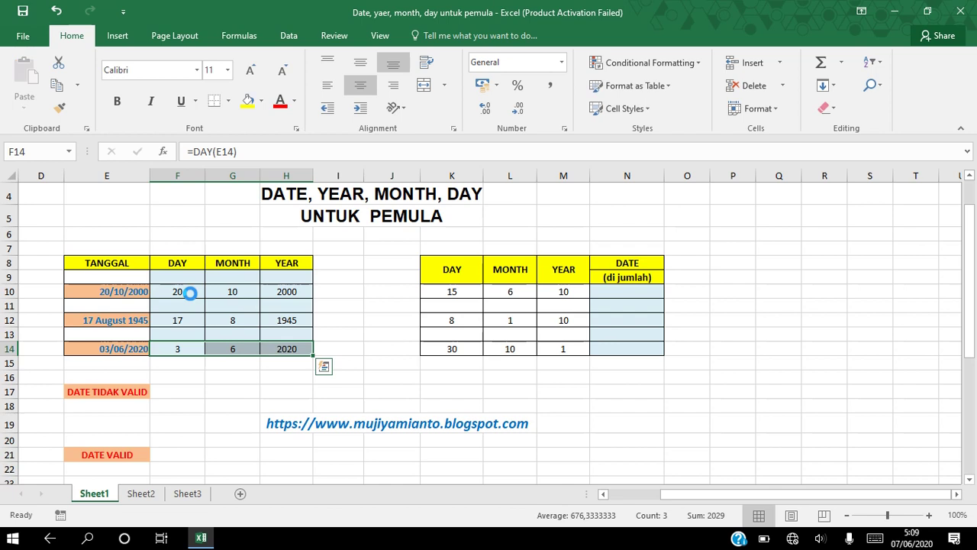
Check the date in E12 against its month formula in G12, and review the date in E10
{"action": "left_click", "coordinate": [103, 317]}
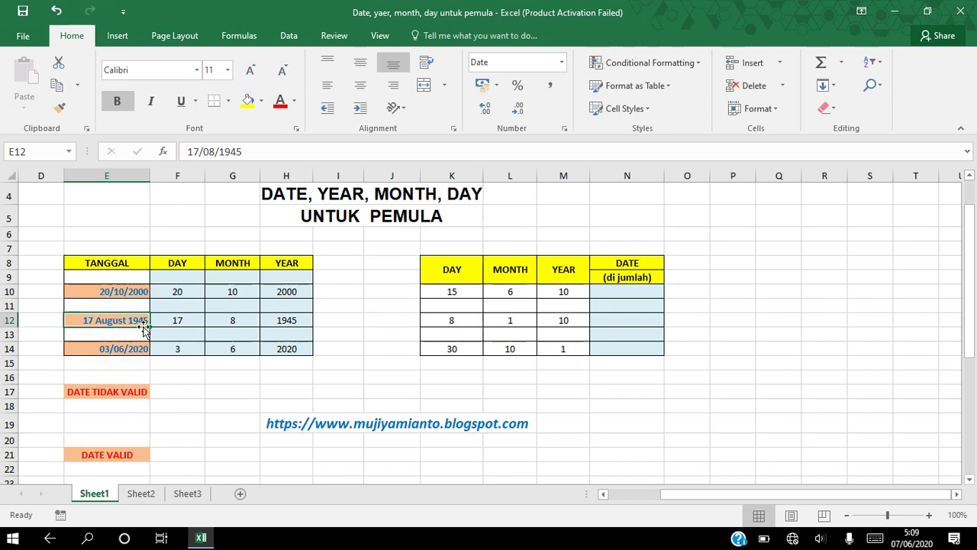
{"action": "left_click", "coordinate": [222, 322]}
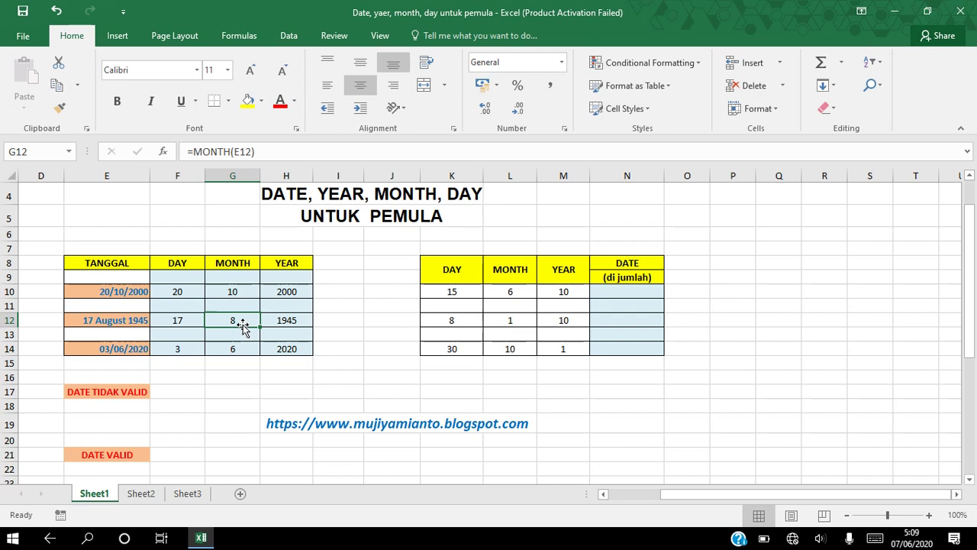
{"action": "left_click", "coordinate": [104, 290]}
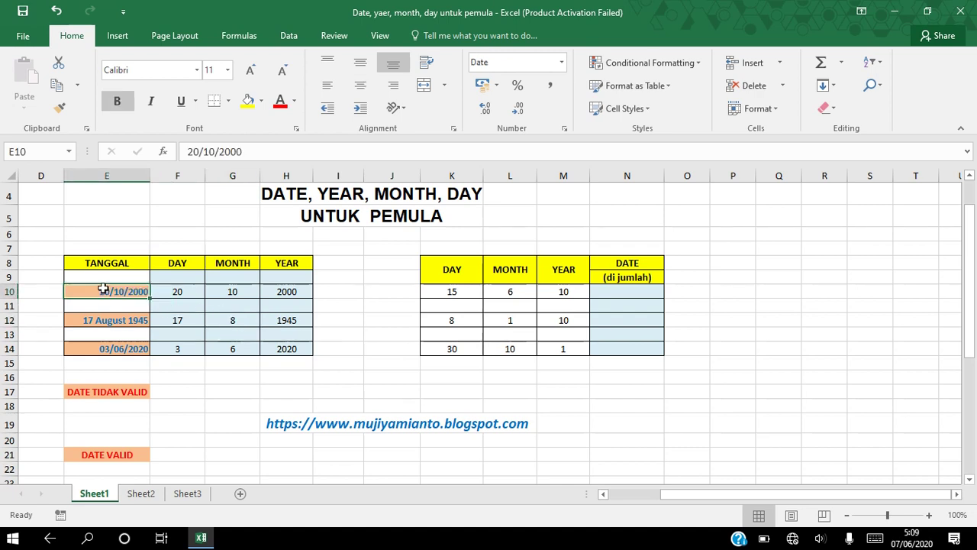
Check the date format of cell E10 in the Format Cells settings, keeping the English (Indonesia) locale
{"action": "left_click", "coordinate": [562, 65]}
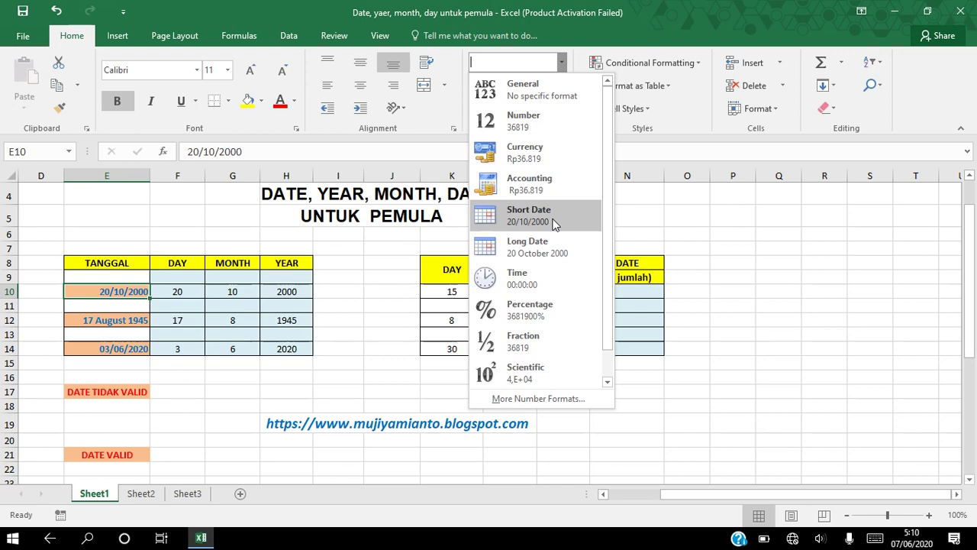
{"action": "left_click", "coordinate": [529, 404]}
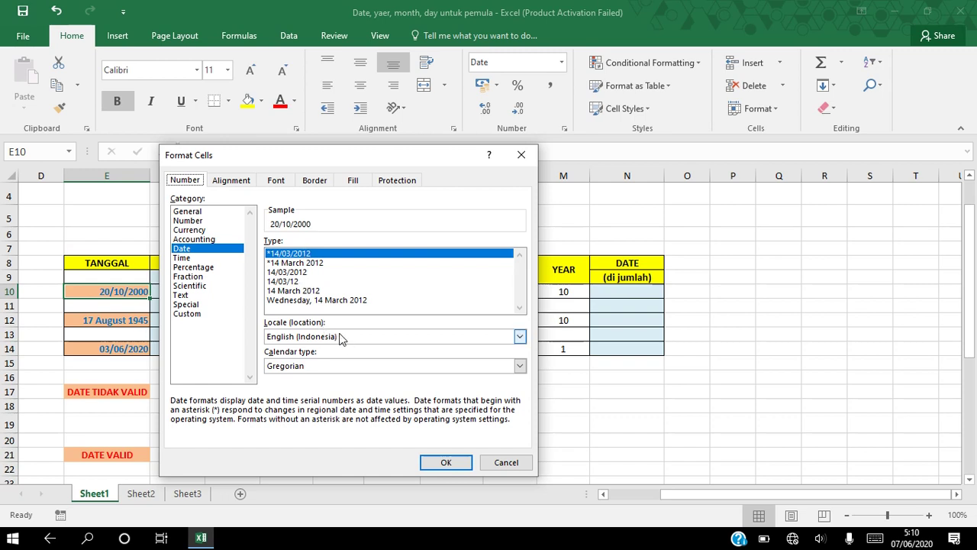
{"action": "left_click", "coordinate": [519, 337]}
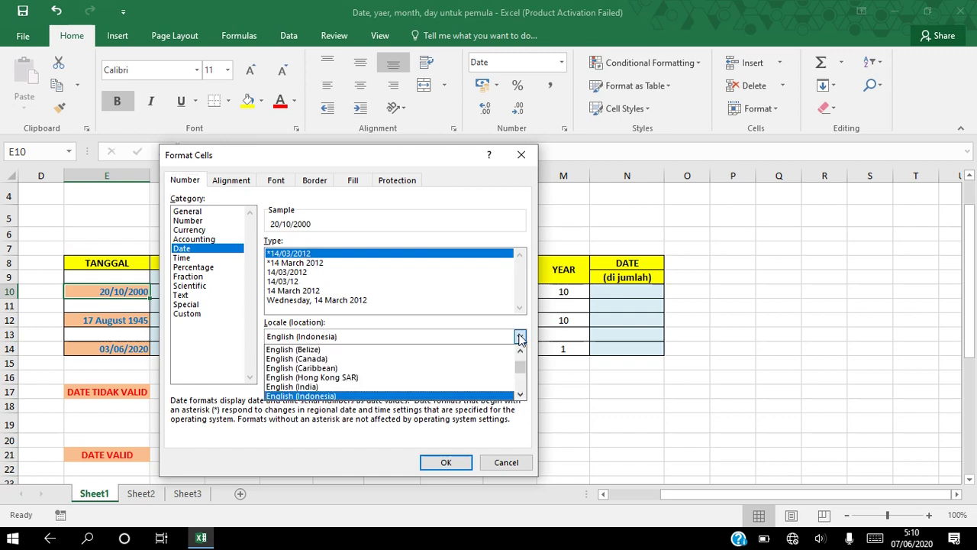
{"action": "left_click", "coordinate": [357, 335]}
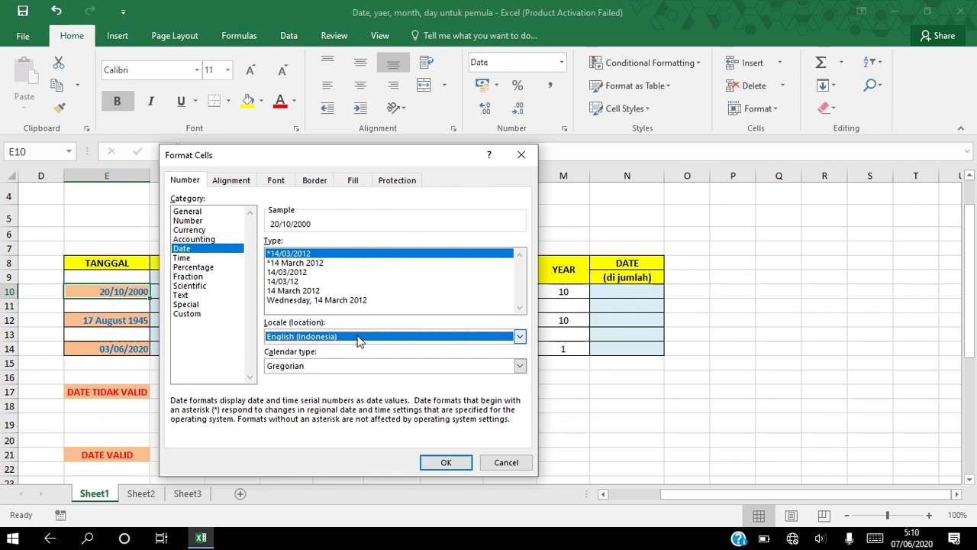
{"action": "left_click", "coordinate": [446, 462]}
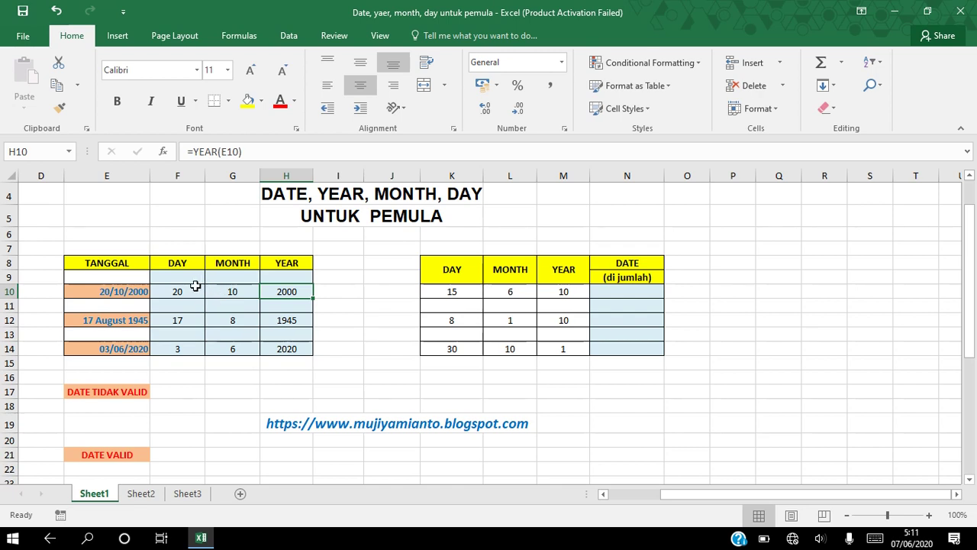
Review the day, month and year formulas in F10:H10 and the year formulas in H12 and H14
{"action": "left_click", "coordinate": [192, 289]}
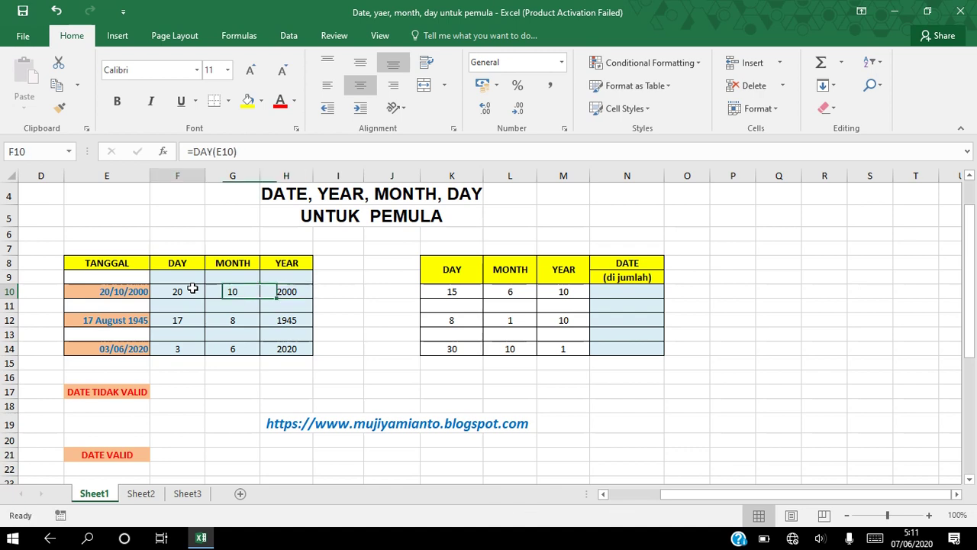
{"action": "left_click", "coordinate": [241, 289]}
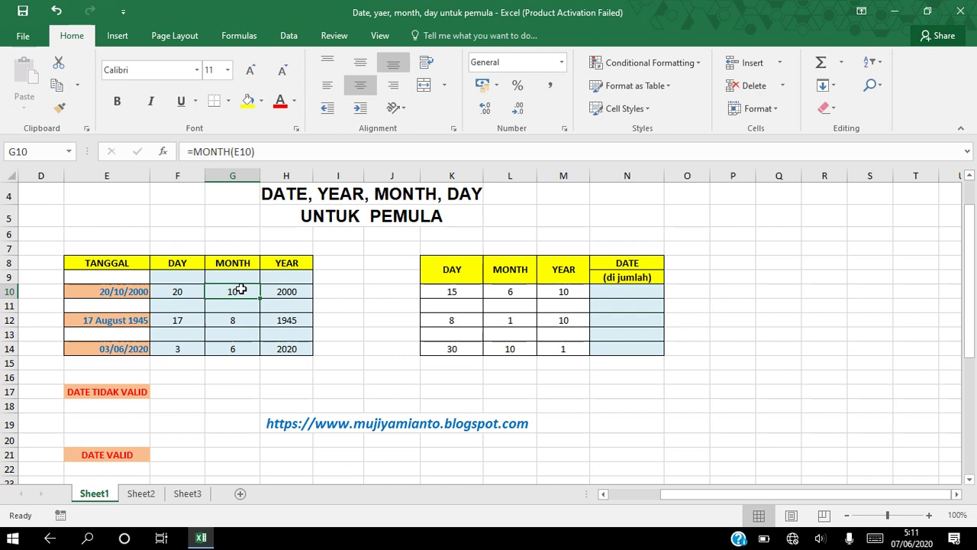
{"action": "left_click", "coordinate": [292, 291]}
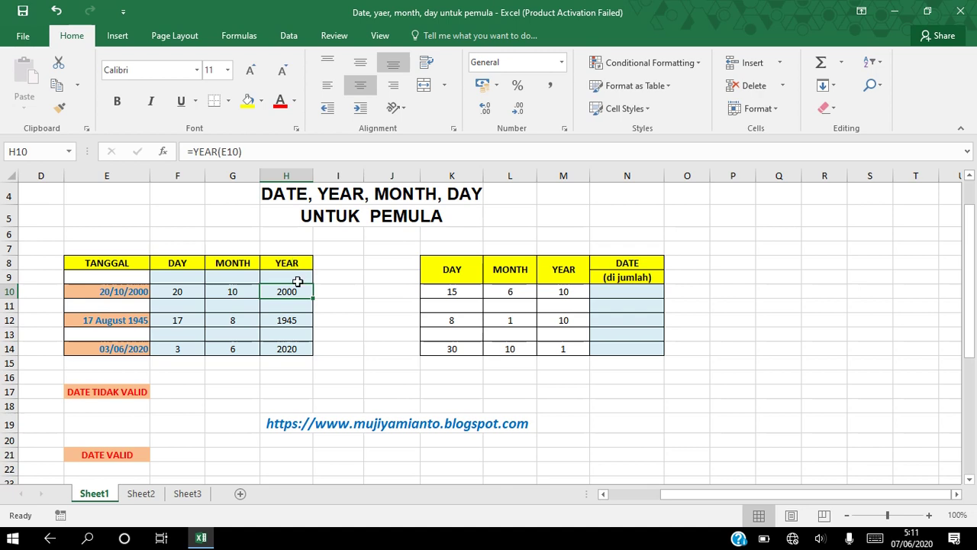
{"action": "left_click", "coordinate": [303, 322]}
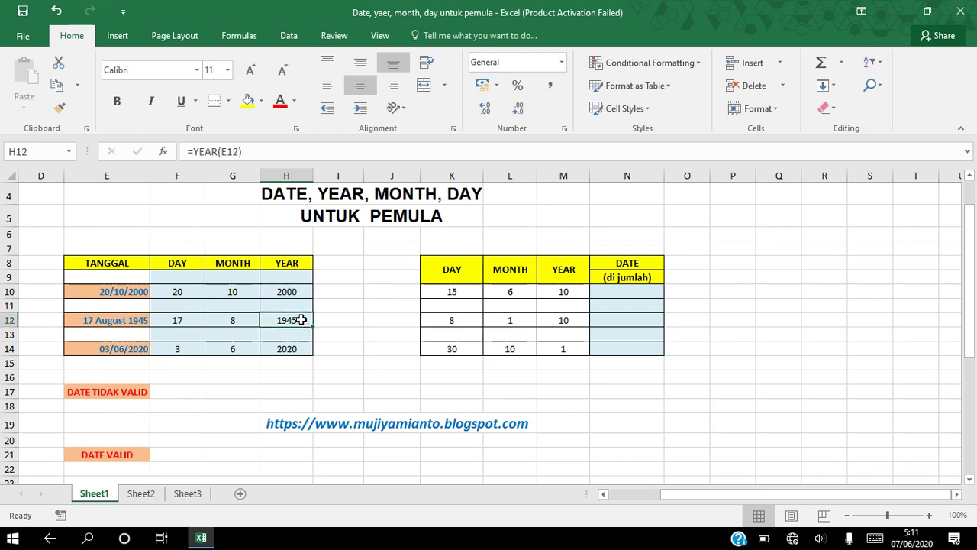
{"action": "left_click", "coordinate": [303, 350]}
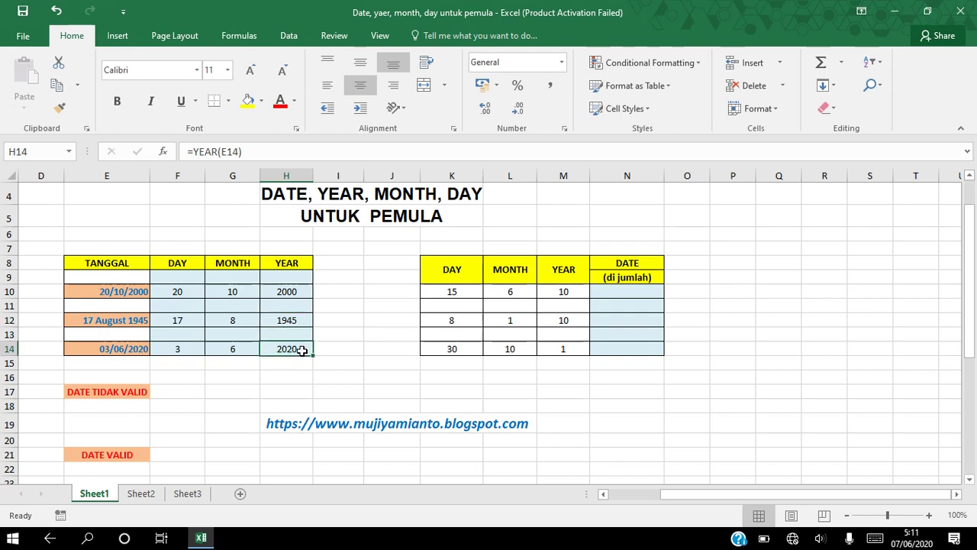
Enter =YEAR(H10) in cell I10 to apply YEAR to the extracted year number instead of a date
{"action": "left_click", "coordinate": [323, 288]}
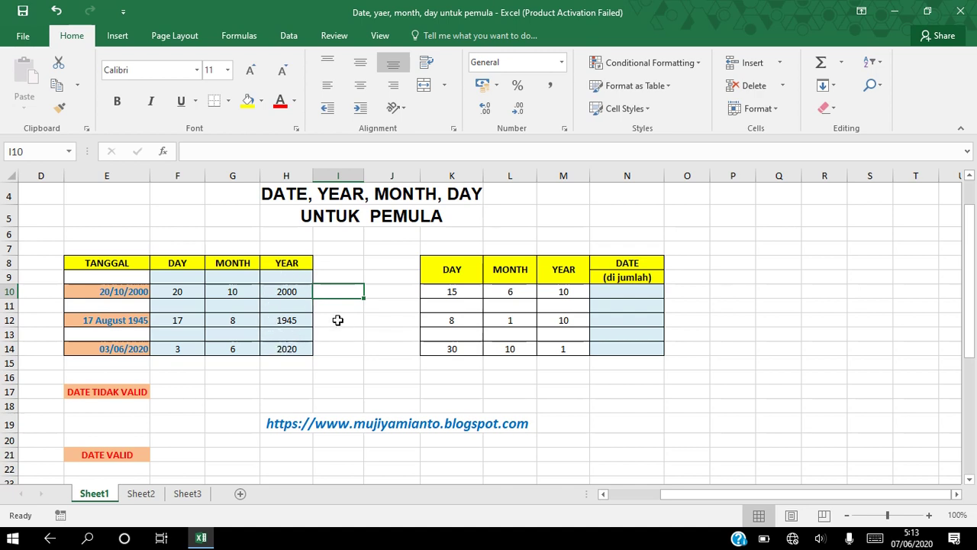
{"action": "type", "text": "="}
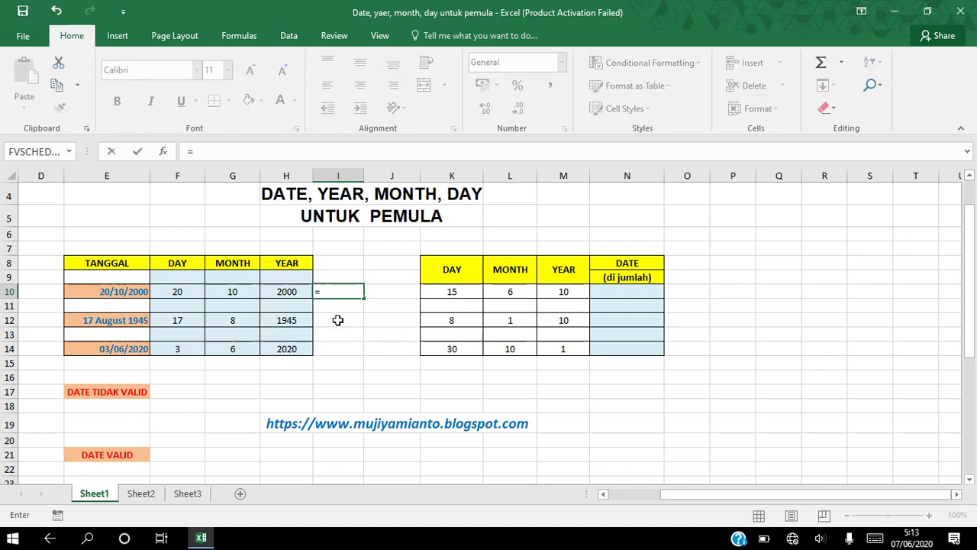
{"action": "type", "text": "YEA"}
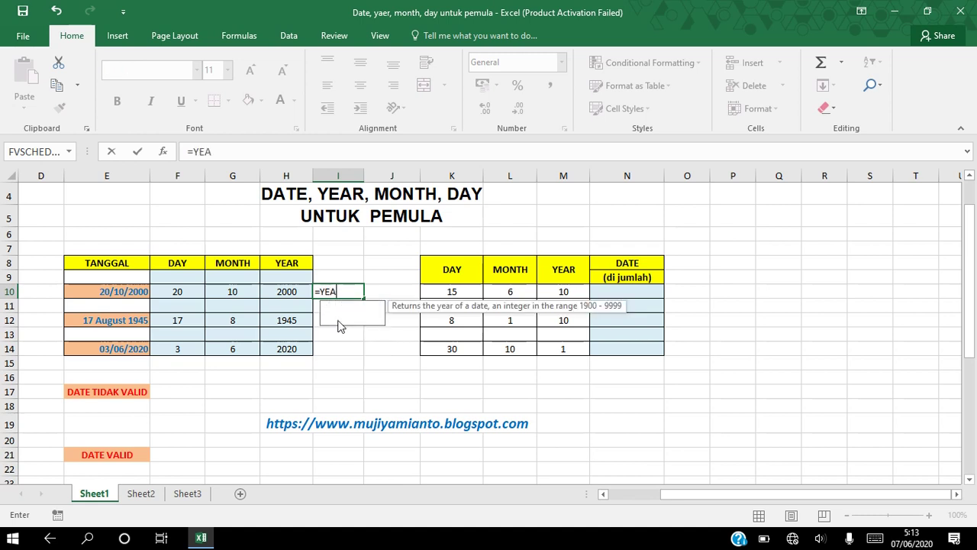
{"action": "type", "text": "R("}
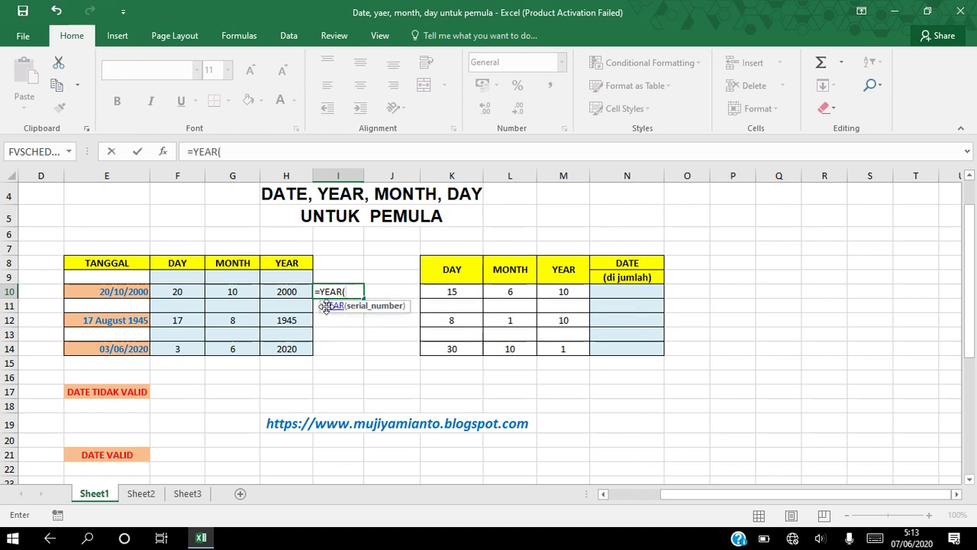
{"action": "left_click", "coordinate": [285, 291]}
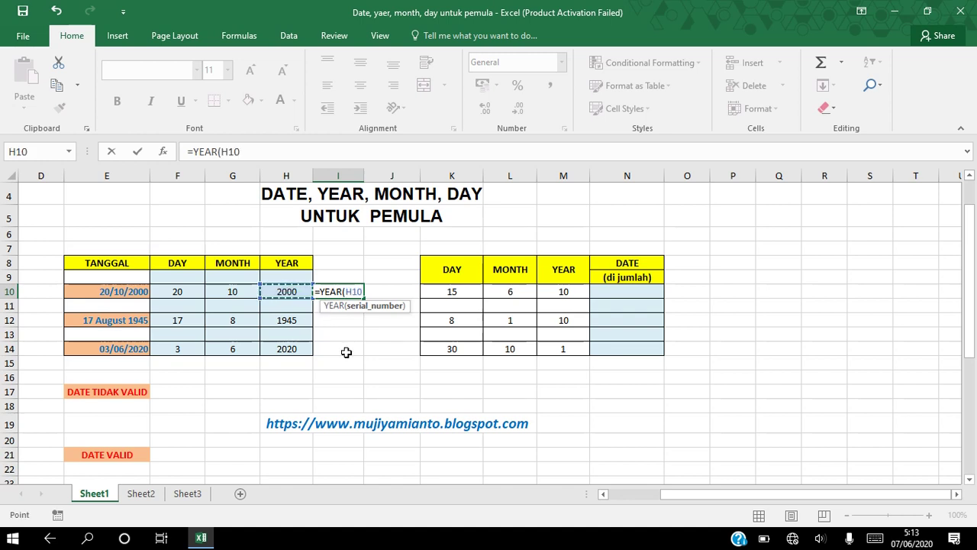
{"action": "type", "text": ")"}
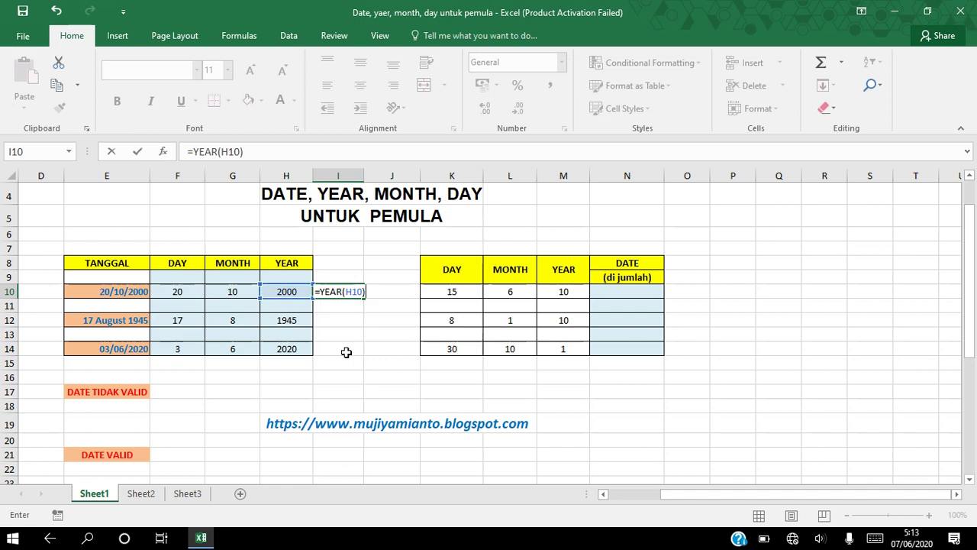
{"action": "key", "text": "ctrl+Return"}
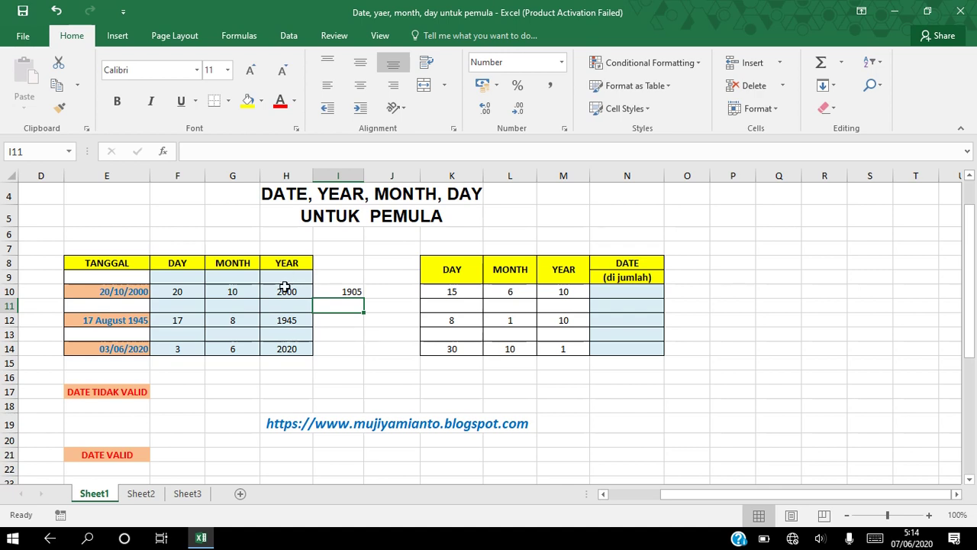
Enter =H10/365 in cell I11 and compare it with the YEAR formula in I10
{"action": "left_click", "coordinate": [286, 291]}
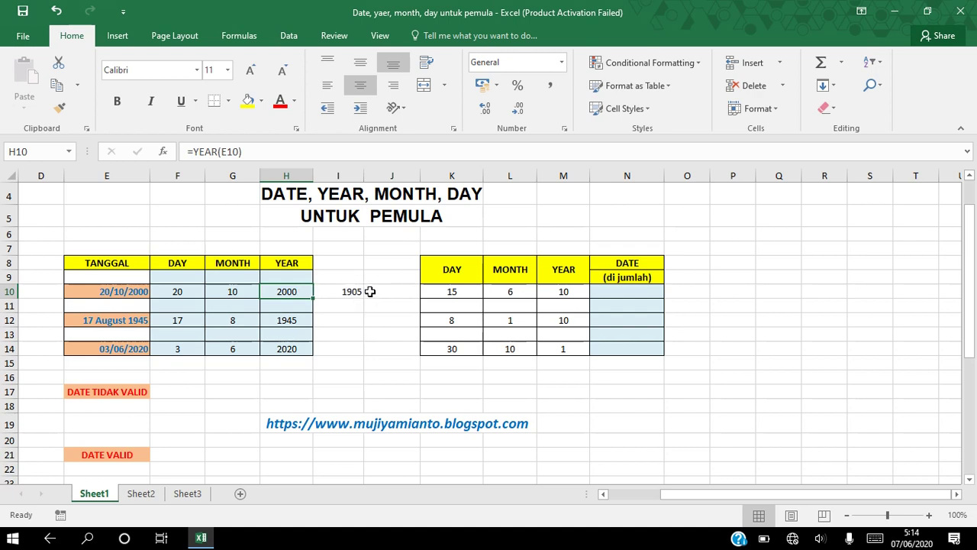
{"action": "left_click", "coordinate": [333, 306]}
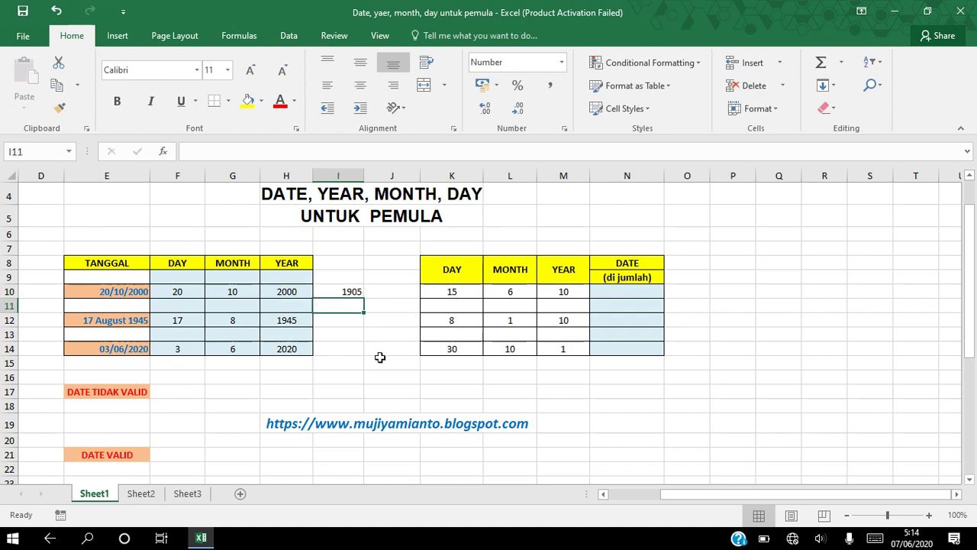
{"action": "type", "text": "="}
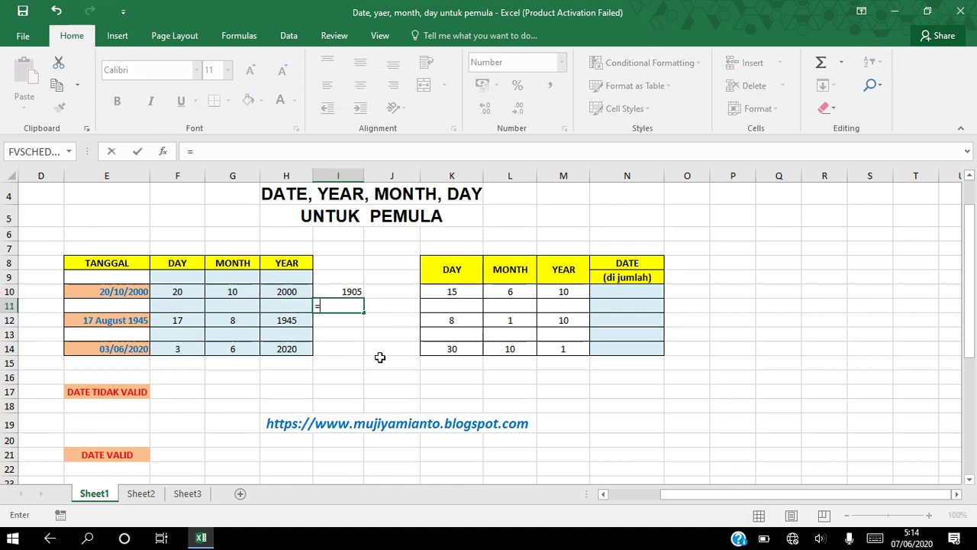
{"action": "left_click", "coordinate": [282, 291]}
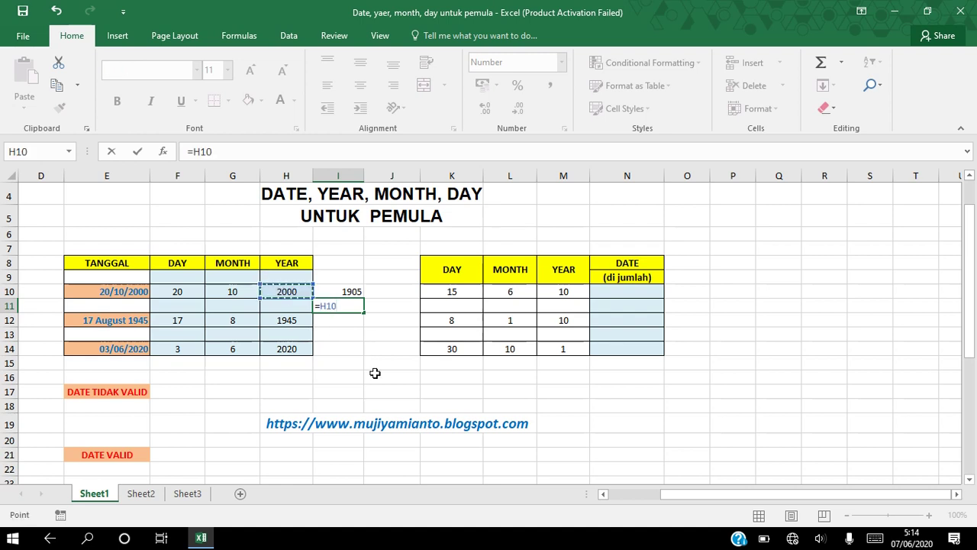
{"action": "type", "text": "/365"}
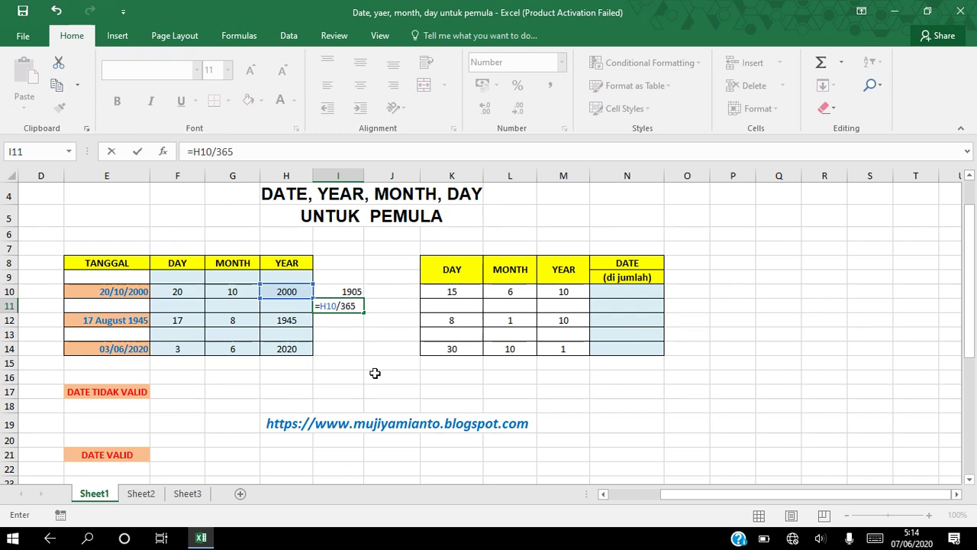
{"action": "key", "text": "Return"}
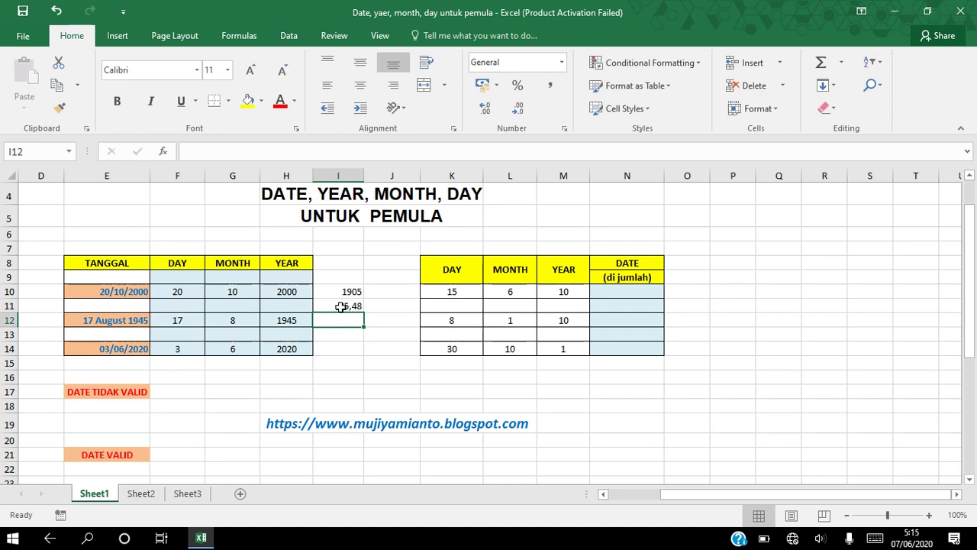
{"action": "left_click", "coordinate": [340, 306]}
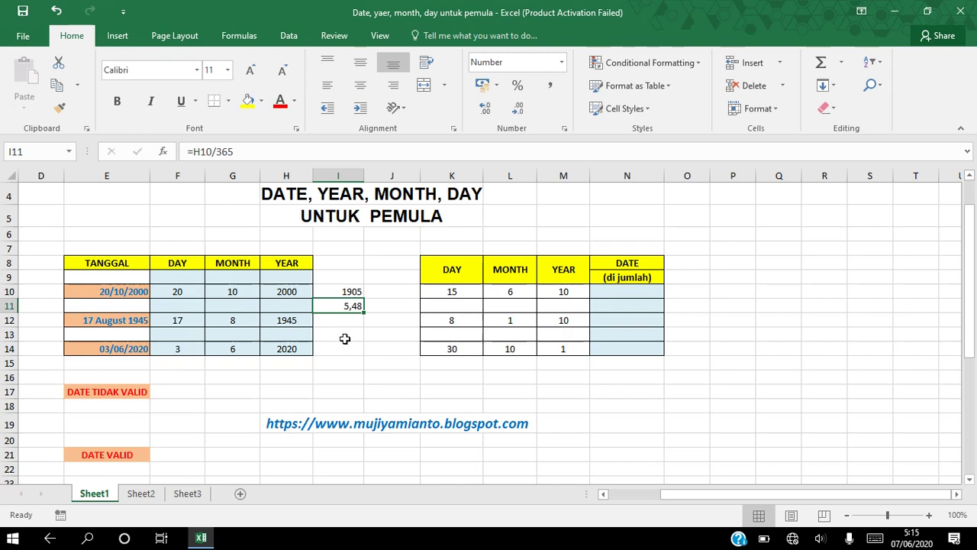
{"action": "left_click", "coordinate": [335, 292]}
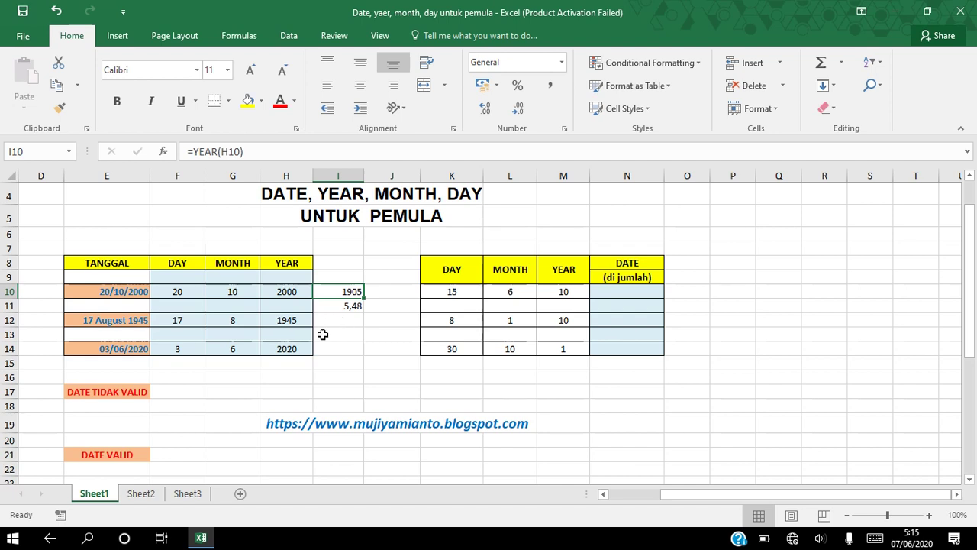
Enter =DATE(YEAR(H10);MONTH(G10);DAY(F10)) in E18 under DATE TIDAK VALID and compare it with the original date in E10
{"action": "left_click", "coordinate": [115, 405]}
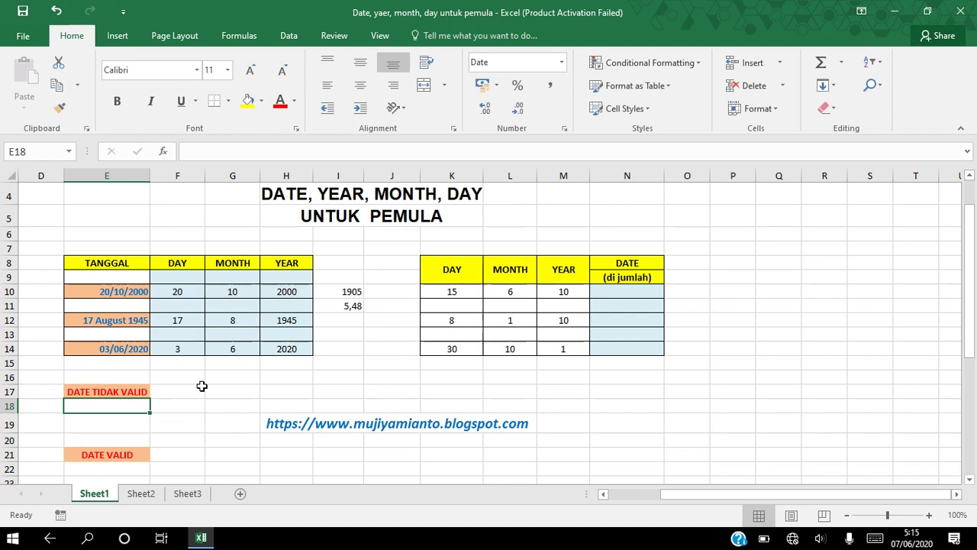
{"action": "type", "text": "=DA"}
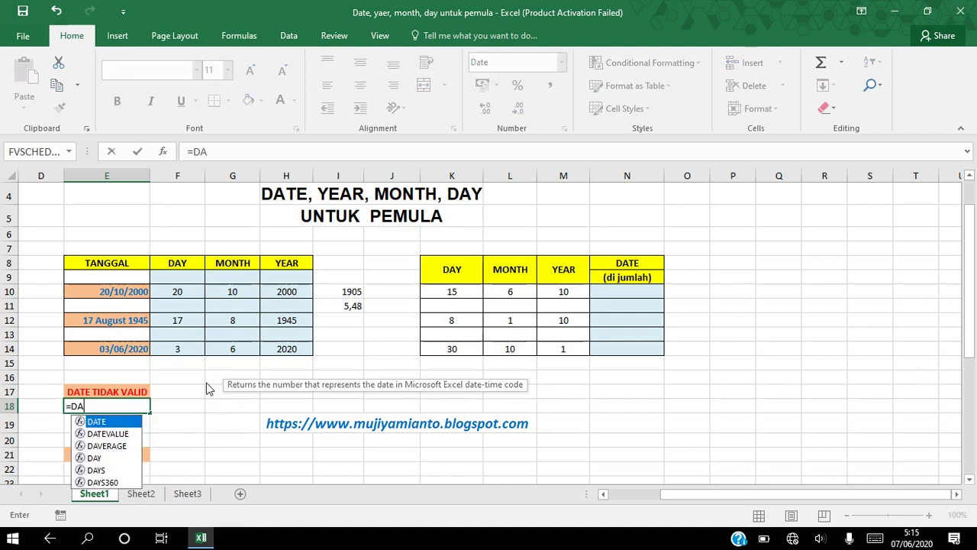
{"action": "type", "text": "TE("}
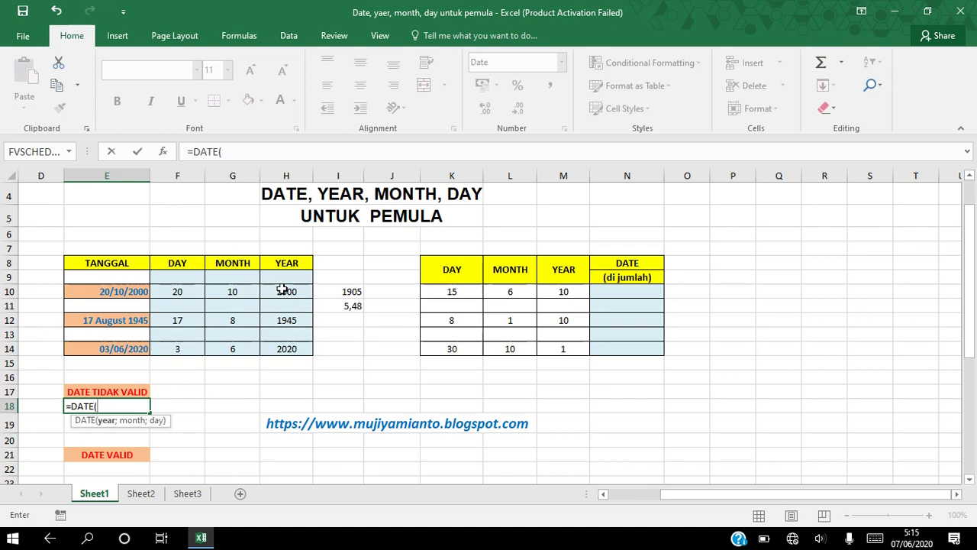
{"action": "type", "text": "YEAR"}
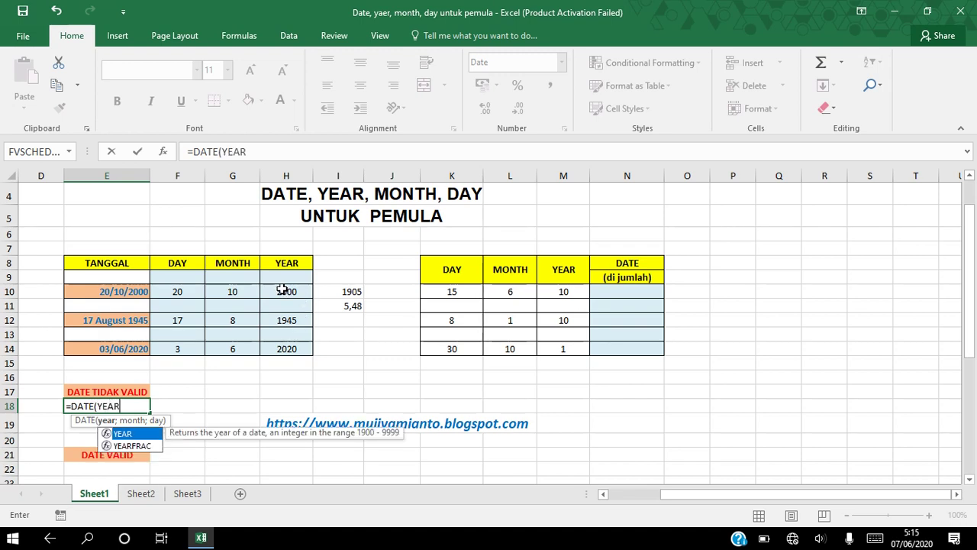
{"action": "type", "text": "("}
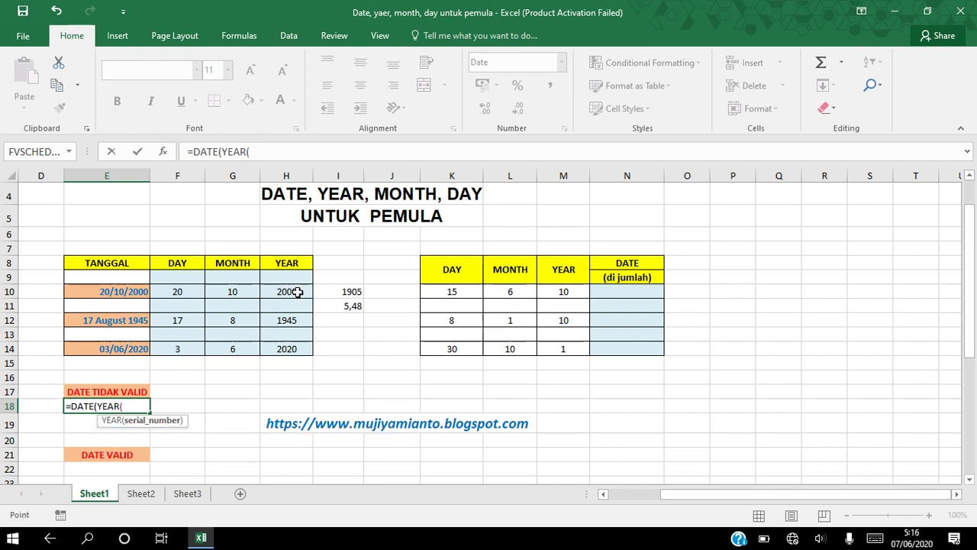
{"action": "left_click", "coordinate": [297, 292]}
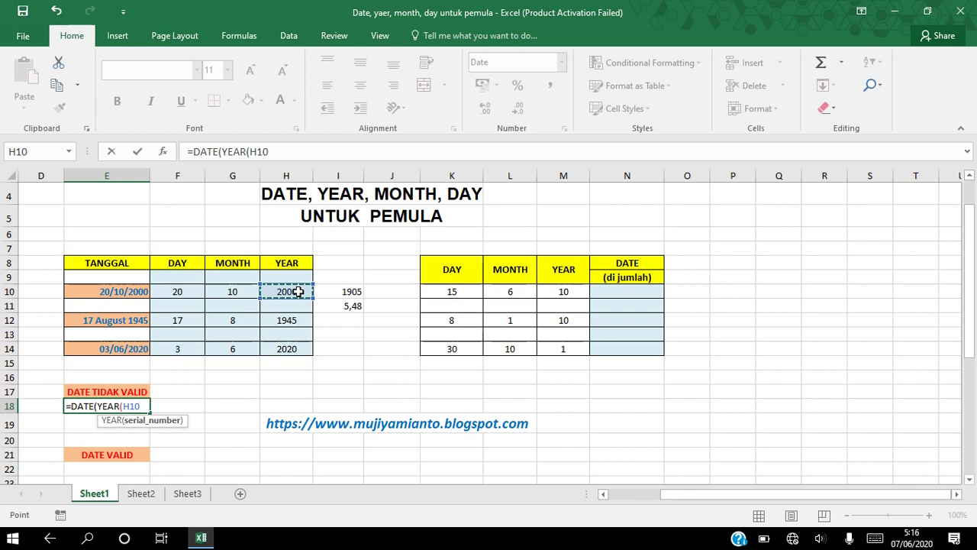
{"action": "type", "text": ");"}
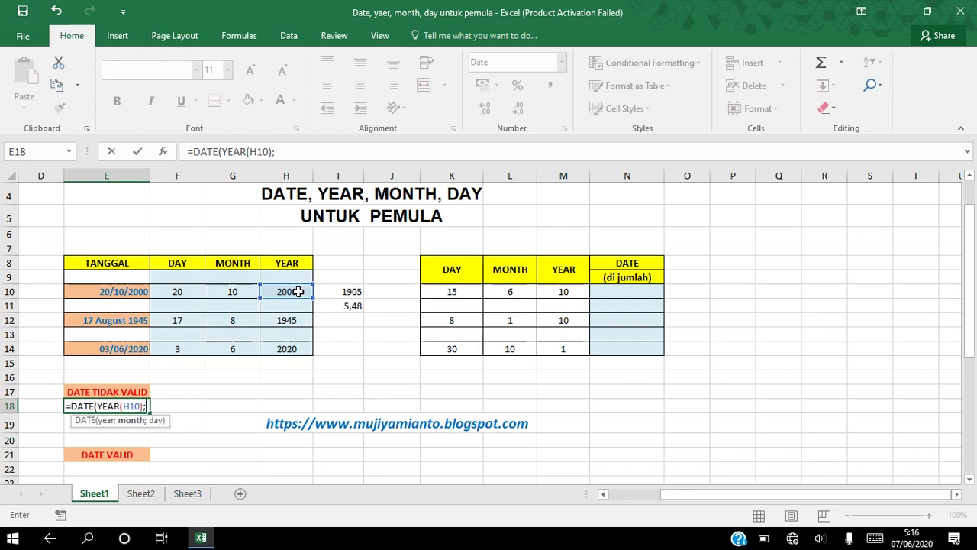
{"action": "type", "text": "MONTH("}
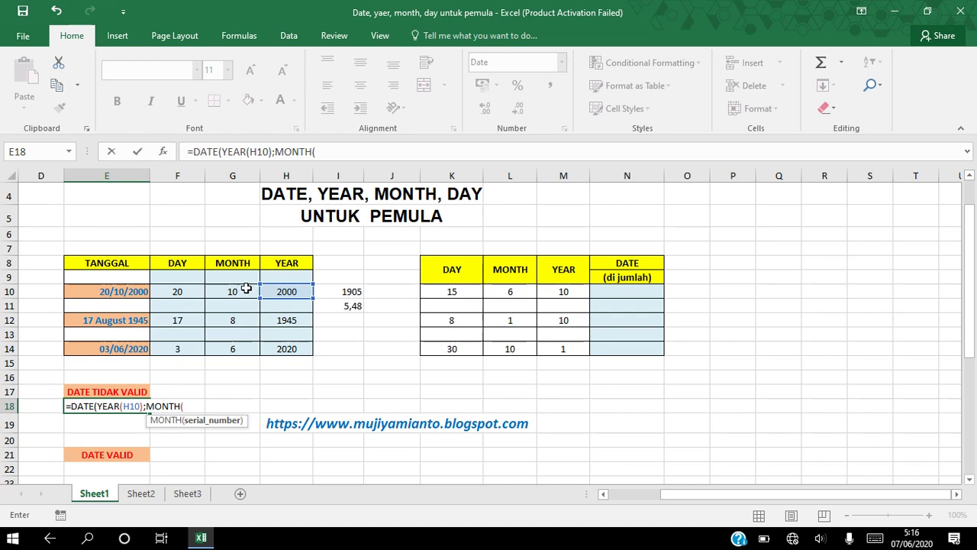
{"action": "type", "text": ")"}
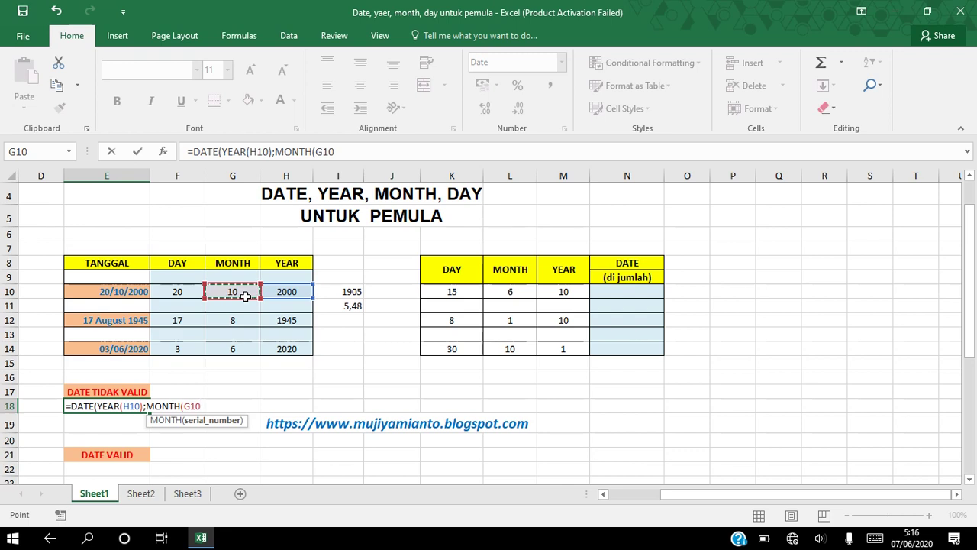
{"action": "type", "text": ";"}
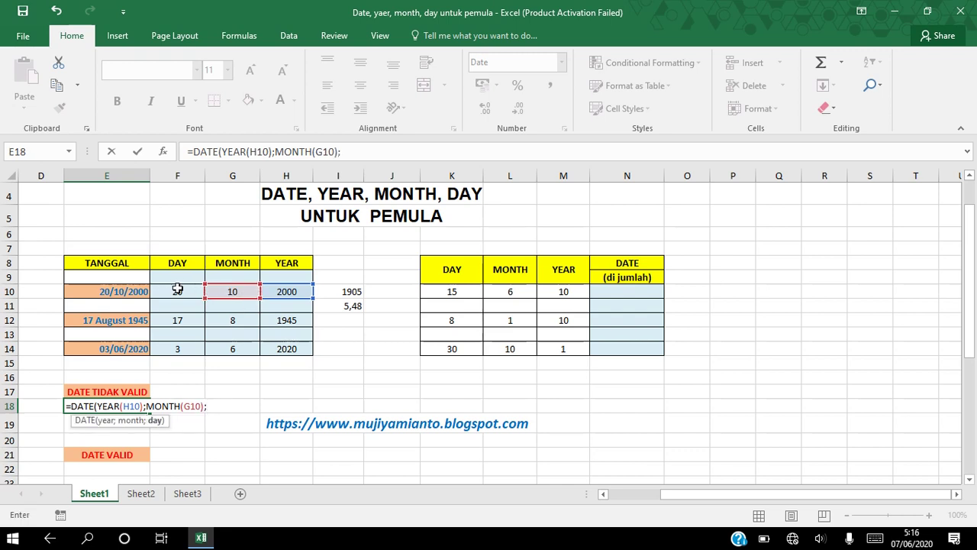
{"action": "type", "text": "DAY("}
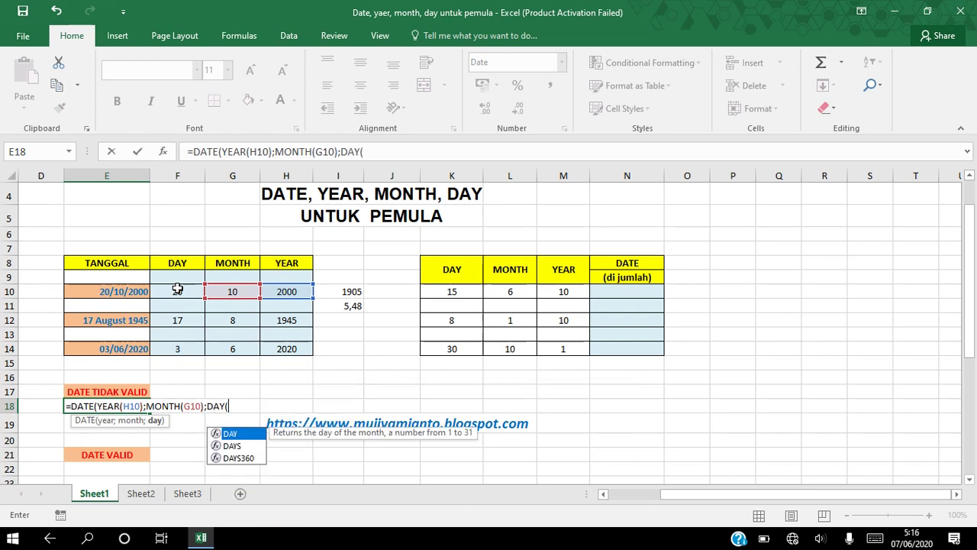
{"action": "left_click", "coordinate": [177, 289]}
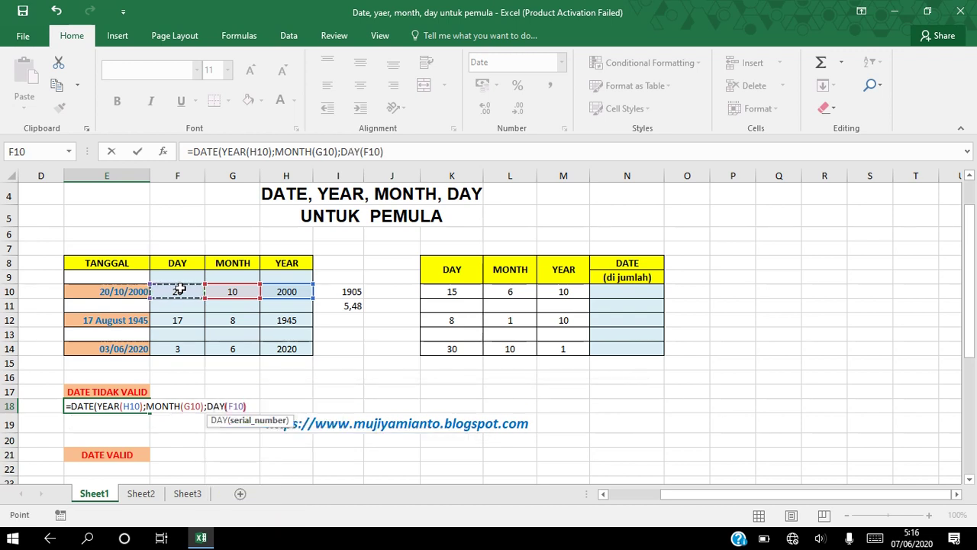
{"action": "type", "text": "))"}
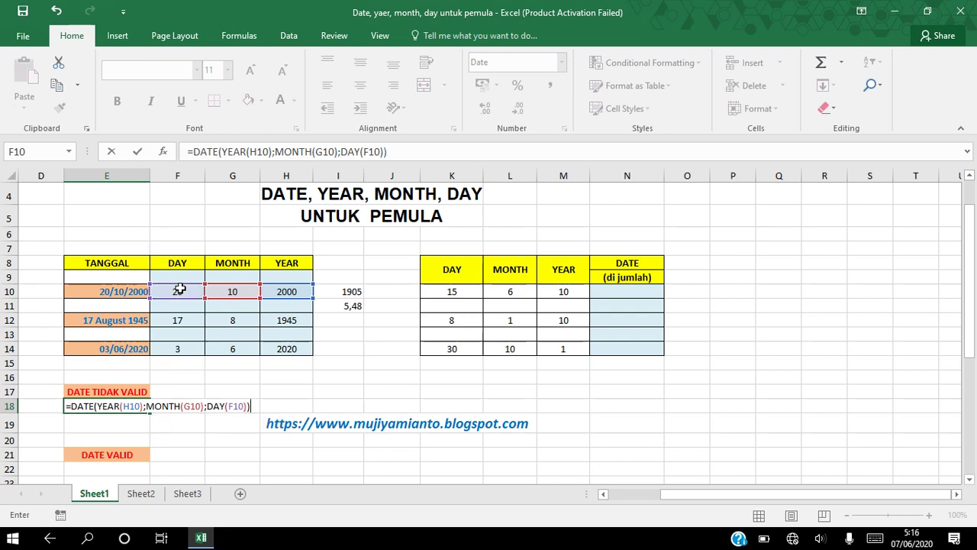
{"action": "key", "text": "Return"}
{"action": "left_click", "coordinate": [135, 405]}
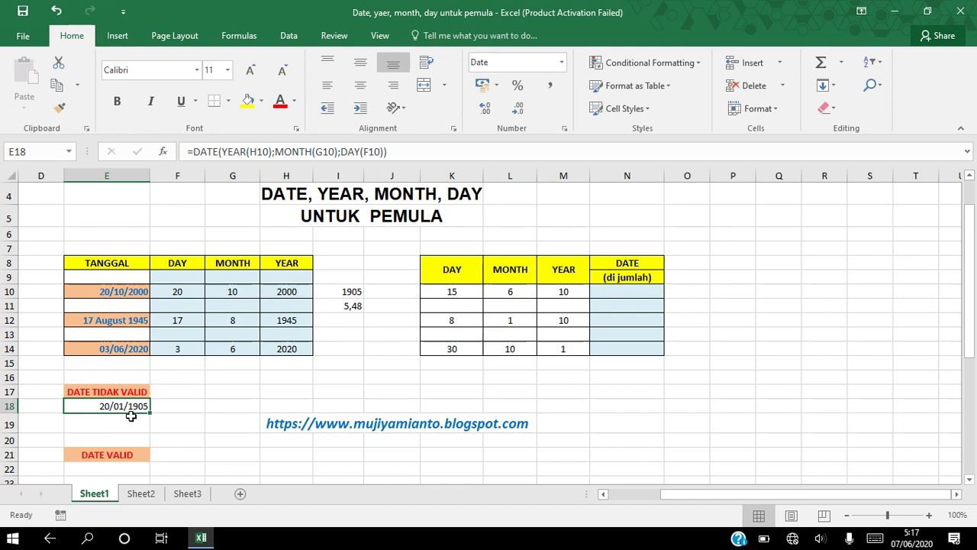
{"action": "left_click", "coordinate": [121, 292]}
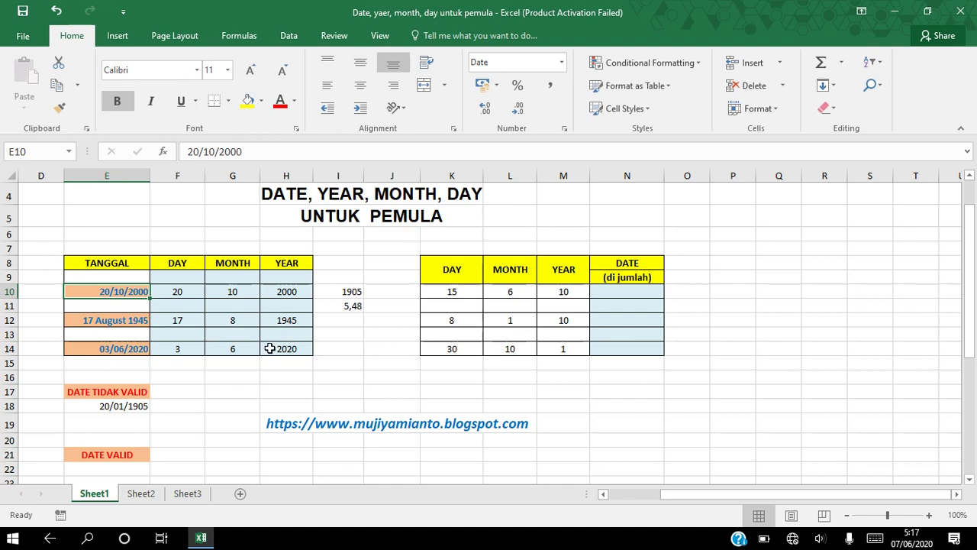
Enter =DATE(H10;G10;F10) in E22 under DATE VALID and compare it with the original date in E10
{"action": "left_click", "coordinate": [135, 467]}
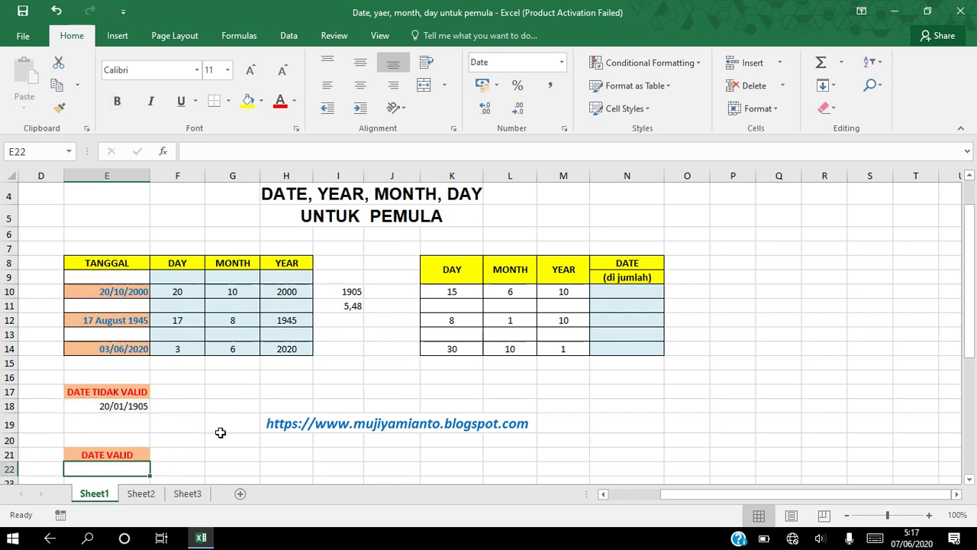
{"action": "type", "text": "="}
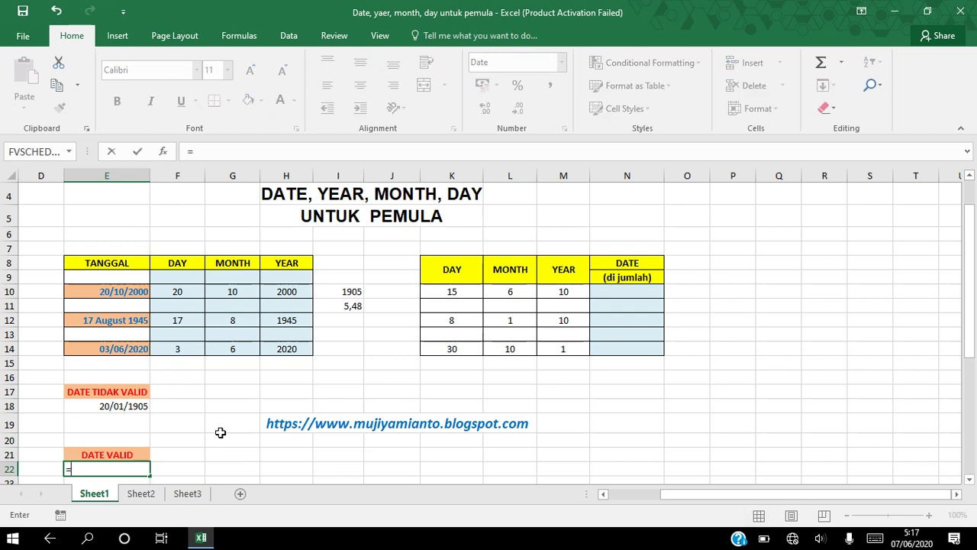
{"action": "type", "text": "DATE"}
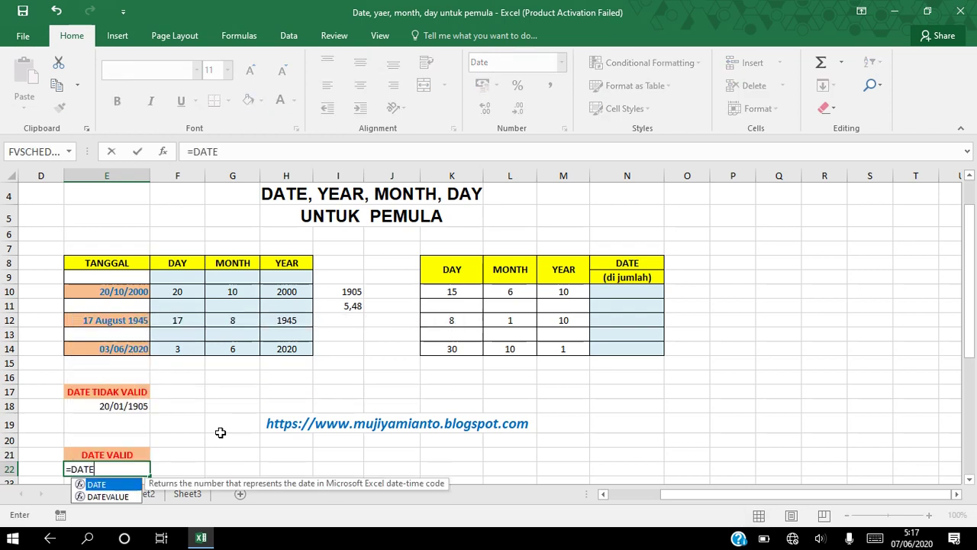
{"action": "type", "text": "("}
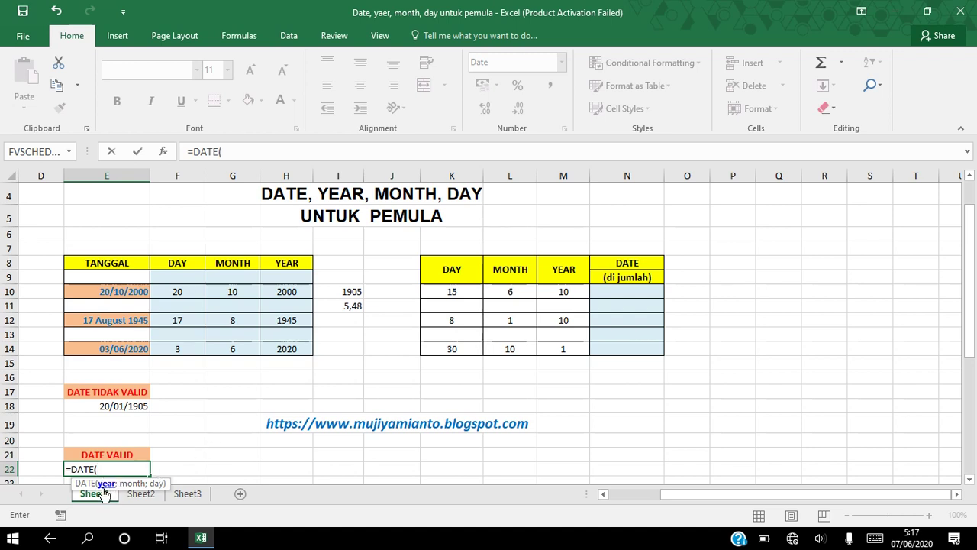
{"action": "left_click", "coordinate": [283, 292]}
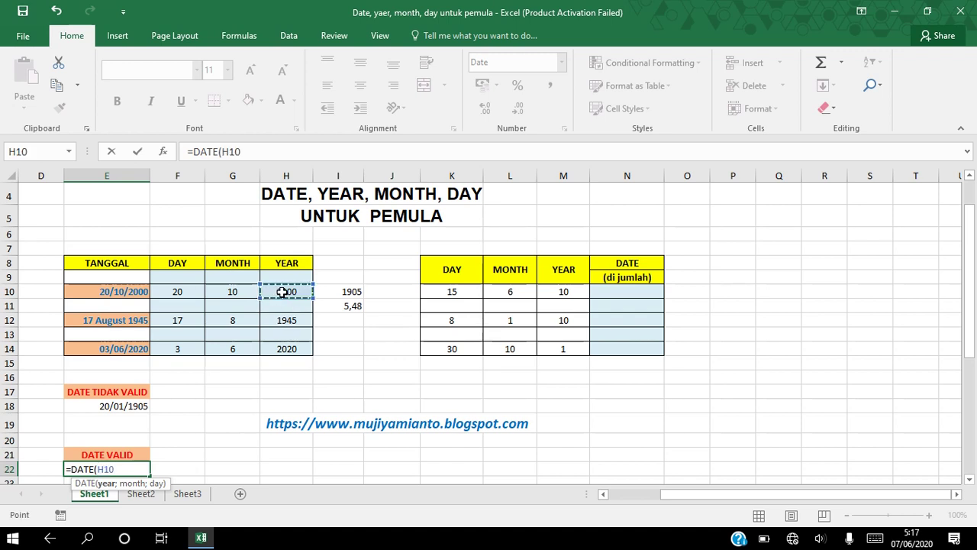
{"action": "type", "text": ";"}
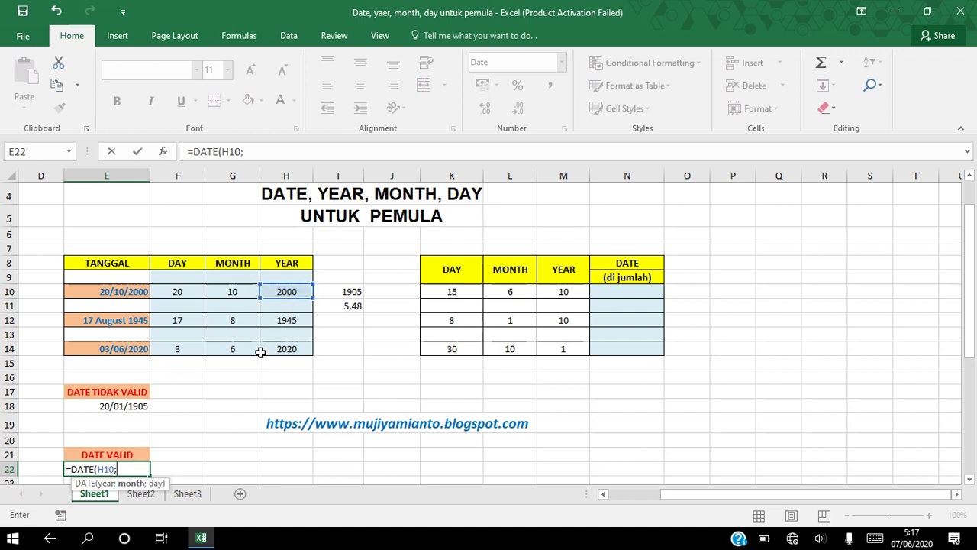
{"action": "left_click", "coordinate": [235, 292]}
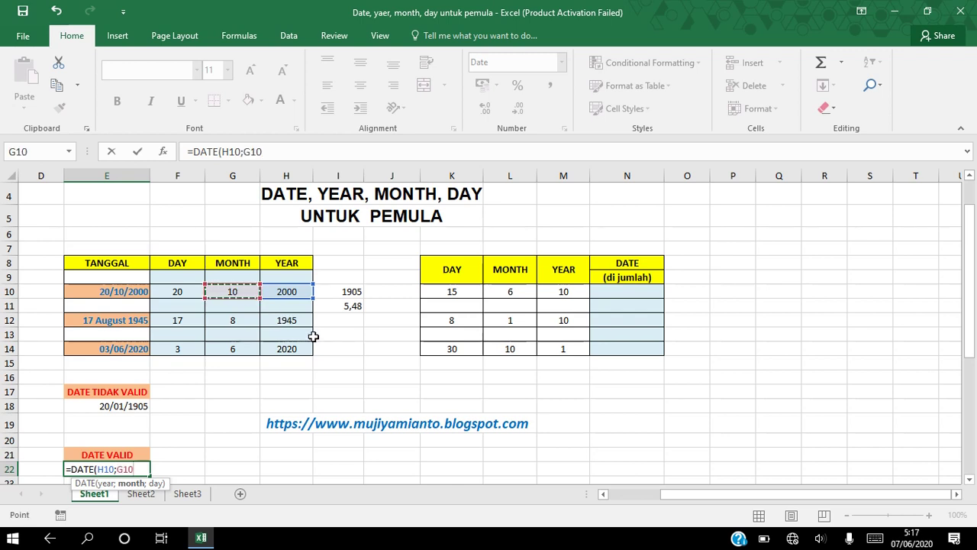
{"action": "type", "text": ";"}
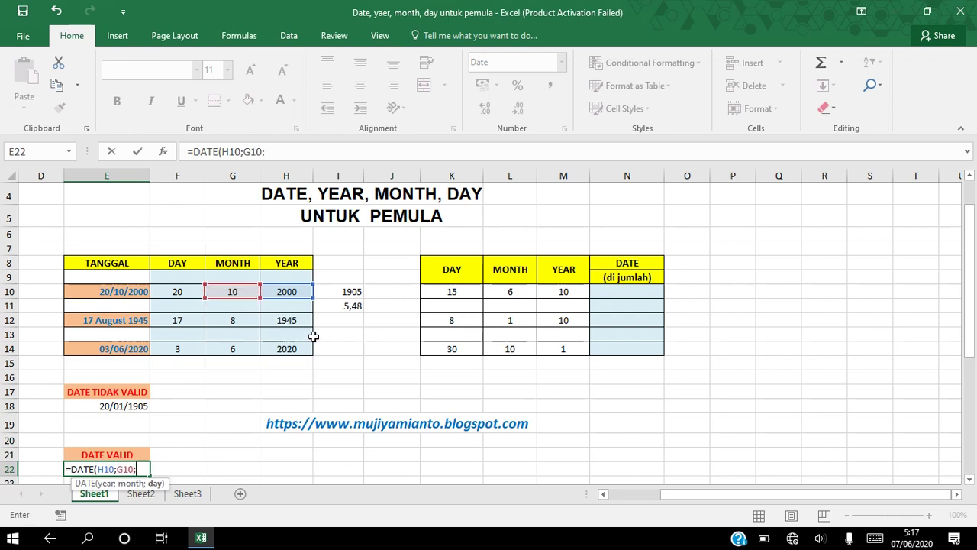
{"action": "left_click", "coordinate": [176, 292]}
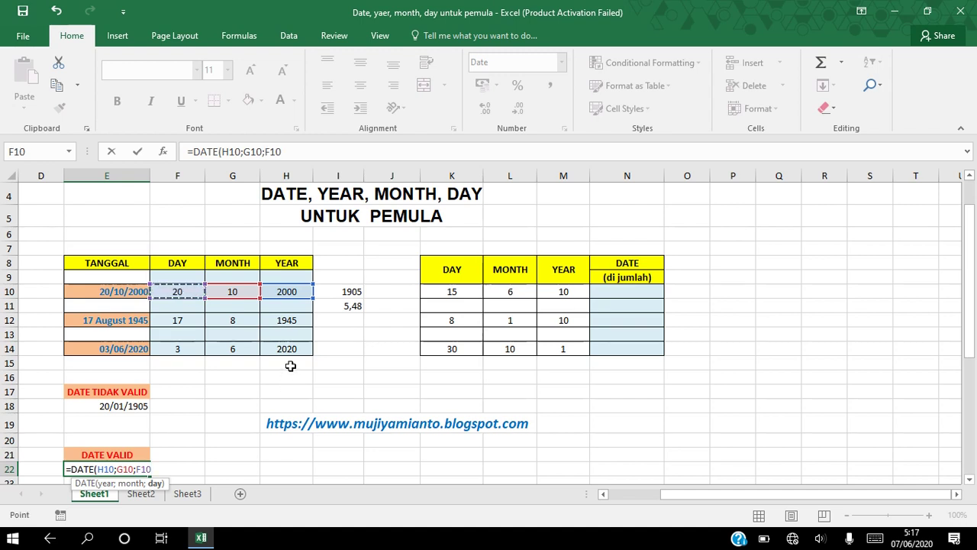
{"action": "type", "text": ")"}
{"action": "key", "text": "ctrl+Return"}
{"action": "key", "text": "Return"}
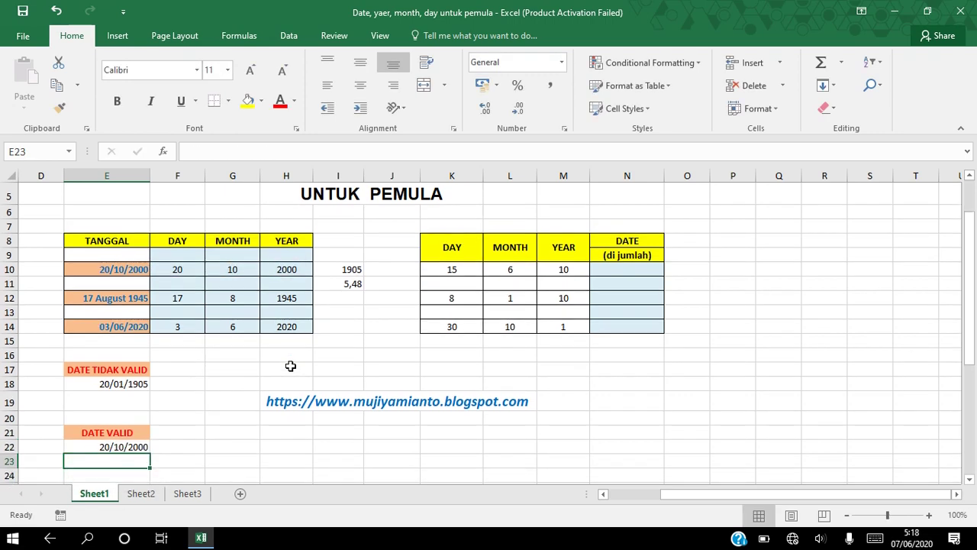
{"action": "left_click", "coordinate": [120, 443]}
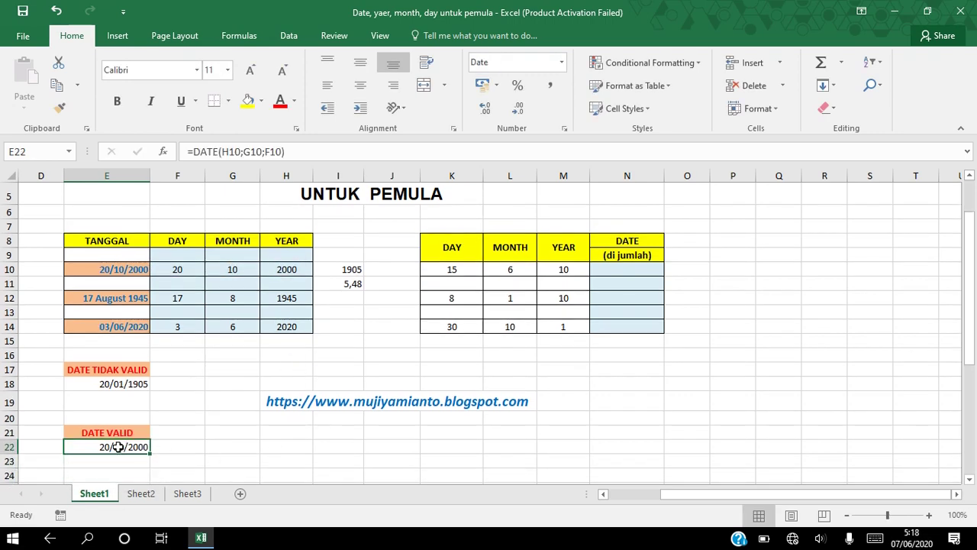
{"action": "left_click", "coordinate": [114, 269]}
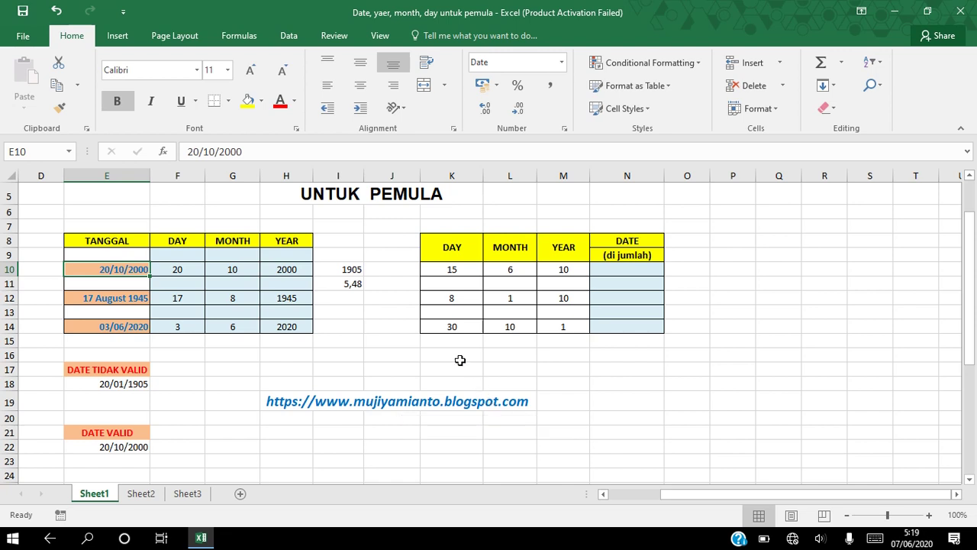
Examine the DAY, MONTH, YEAR and DATE (di jumlah) columns in K8:N10 alongside the starting date in E10
{"action": "left_click", "coordinate": [465, 247]}
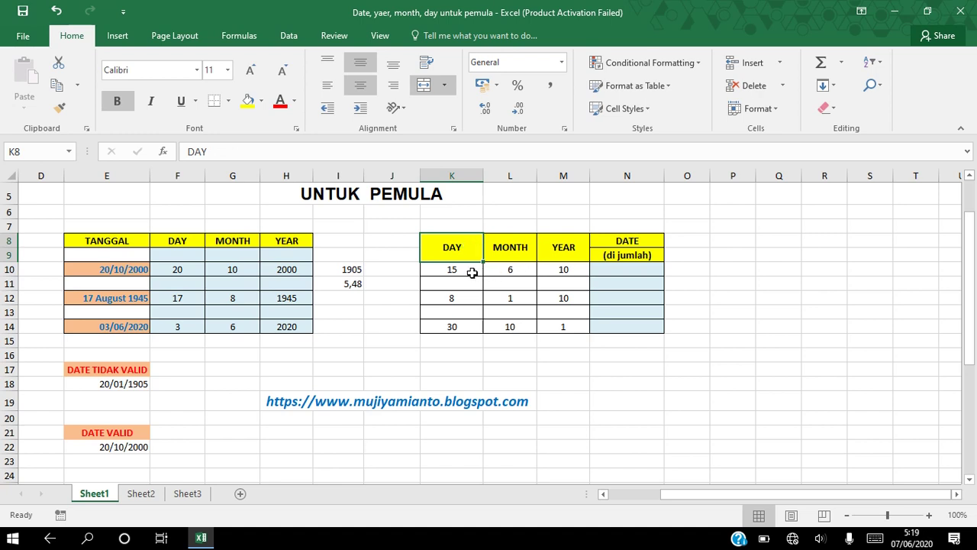
{"action": "left_click", "coordinate": [506, 244]}
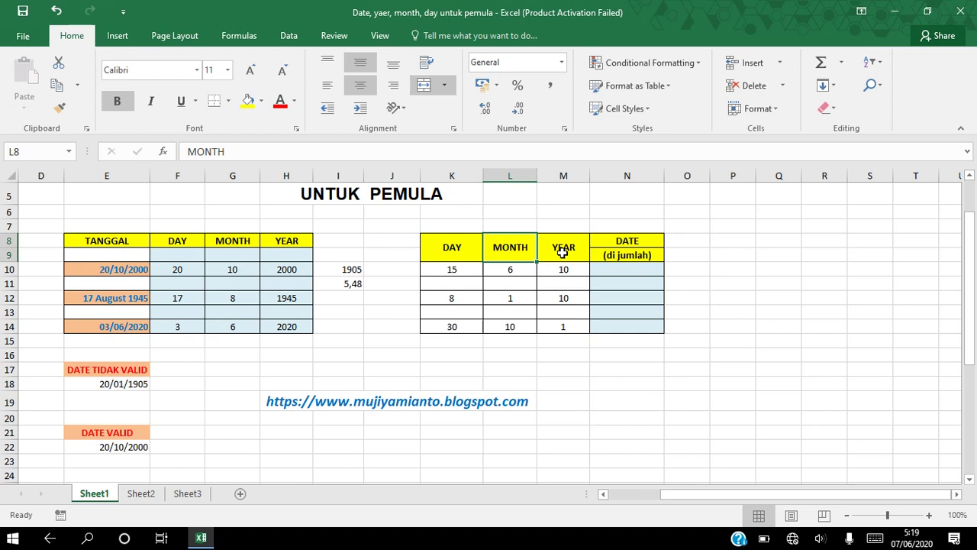
{"action": "left_click", "coordinate": [563, 252]}
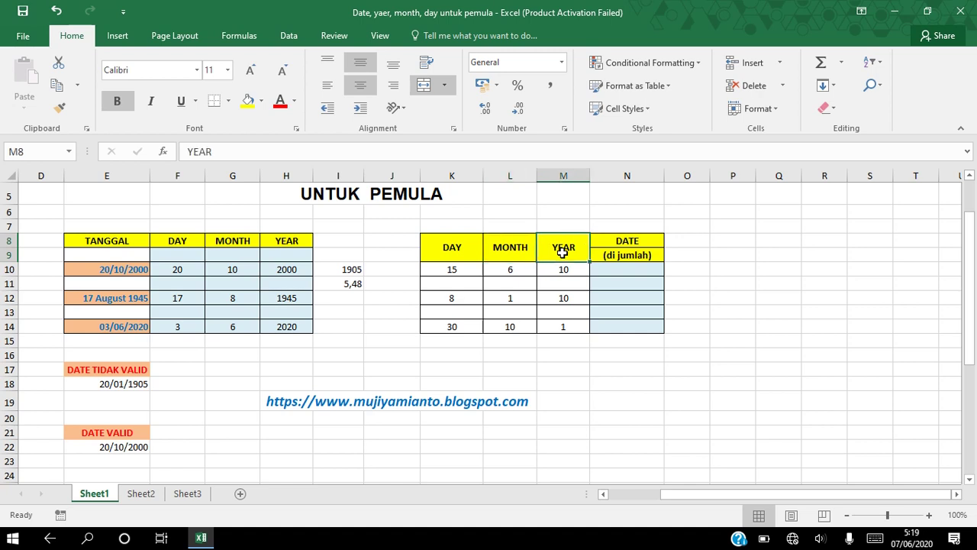
{"action": "left_click", "coordinate": [630, 242]}
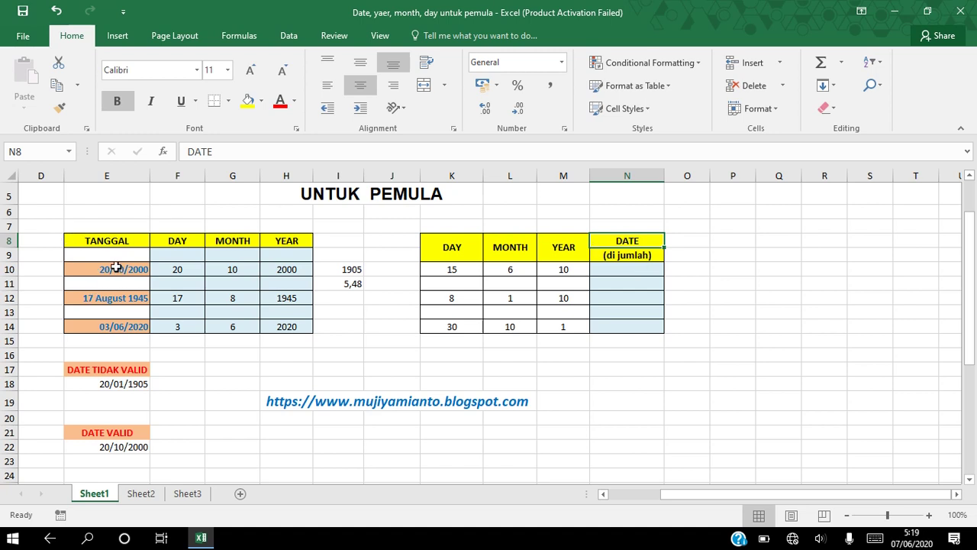
{"action": "left_click", "coordinate": [115, 267]}
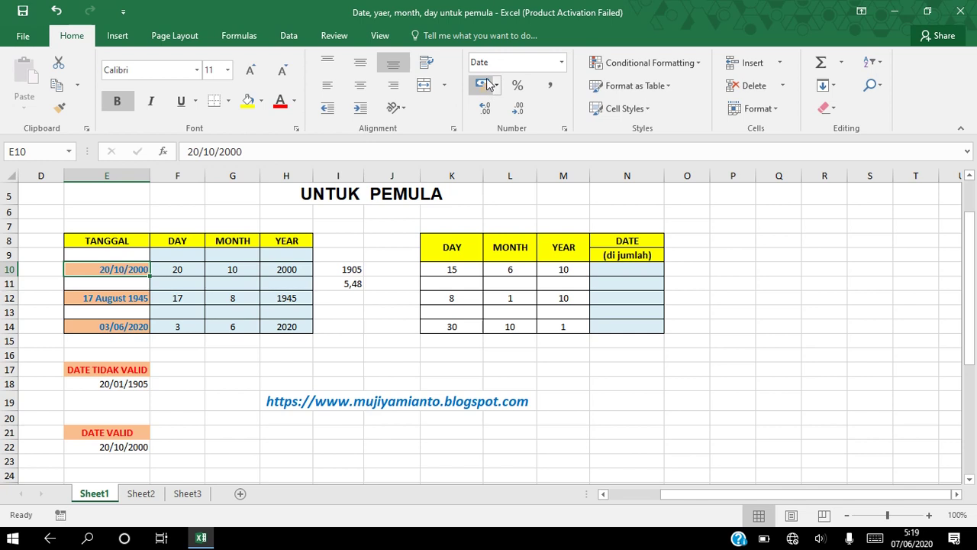
{"action": "left_click", "coordinate": [432, 273]}
{"action": "left_click", "coordinate": [531, 270]}
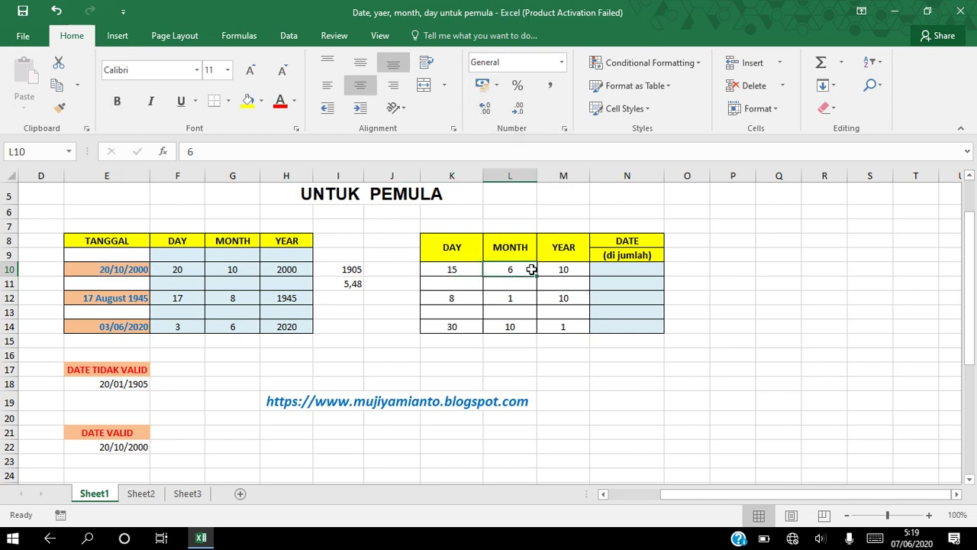
{"action": "left_click", "coordinate": [558, 269]}
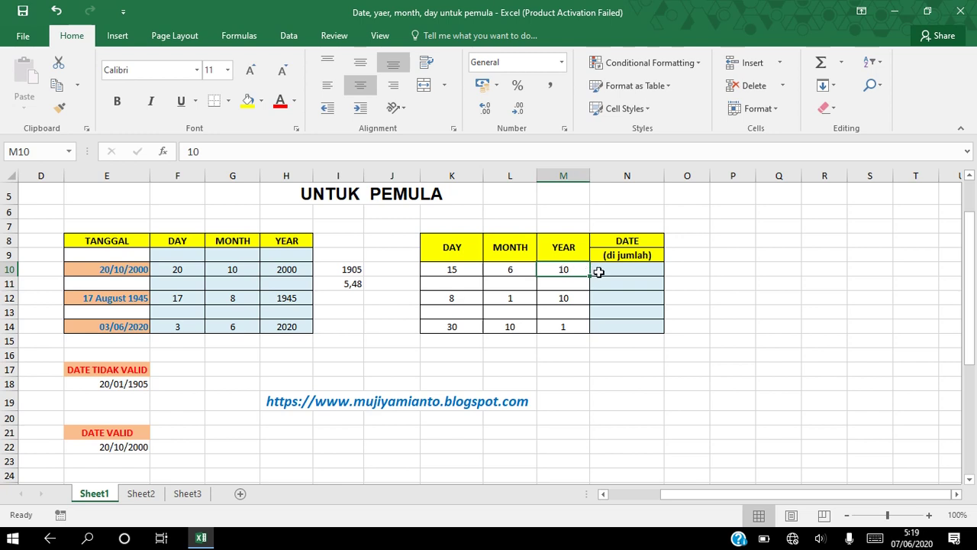
{"action": "left_click", "coordinate": [600, 272]}
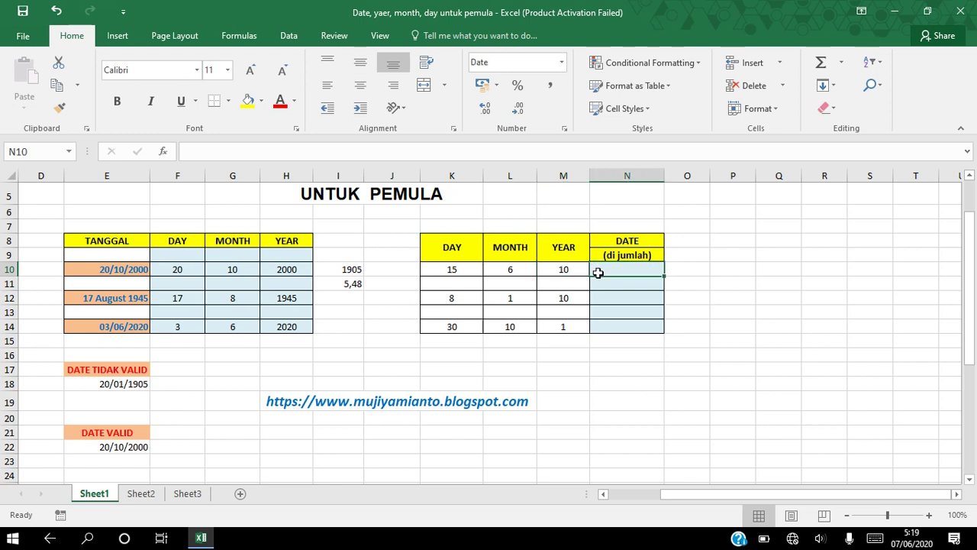
Start a DATE formula in N10 with =DATE(YEAR(E10)+M10; as its year argument
{"action": "left_click", "coordinate": [466, 265]}
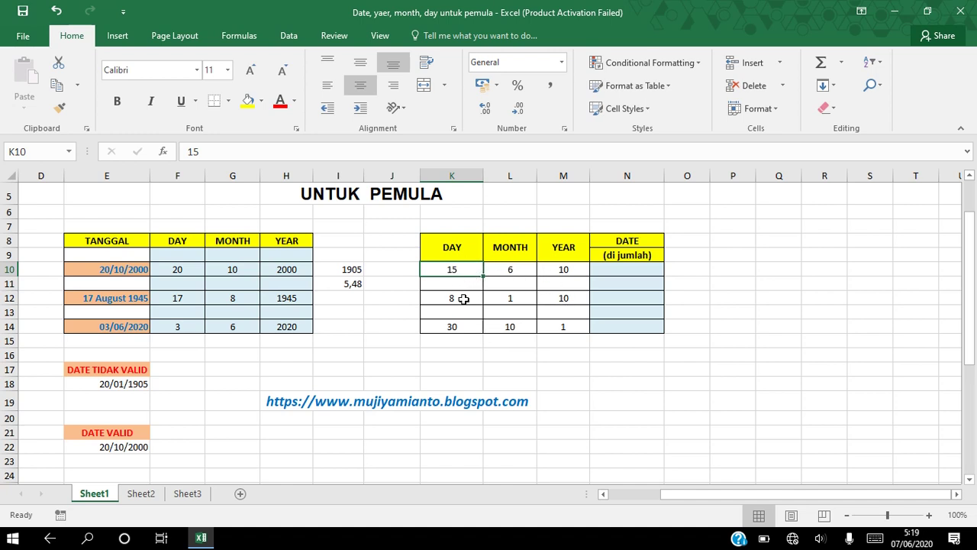
{"action": "left_click", "coordinate": [563, 270]}
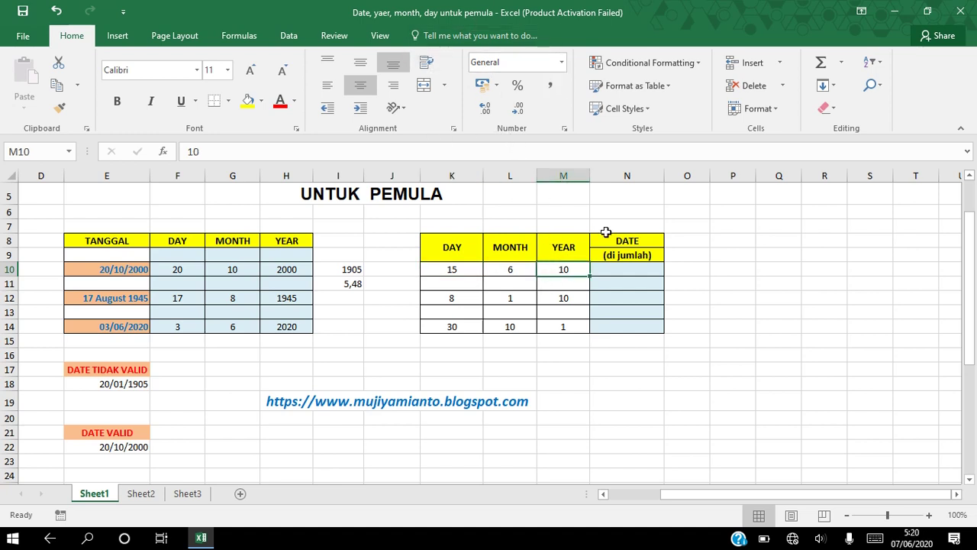
{"action": "left_click", "coordinate": [616, 270]}
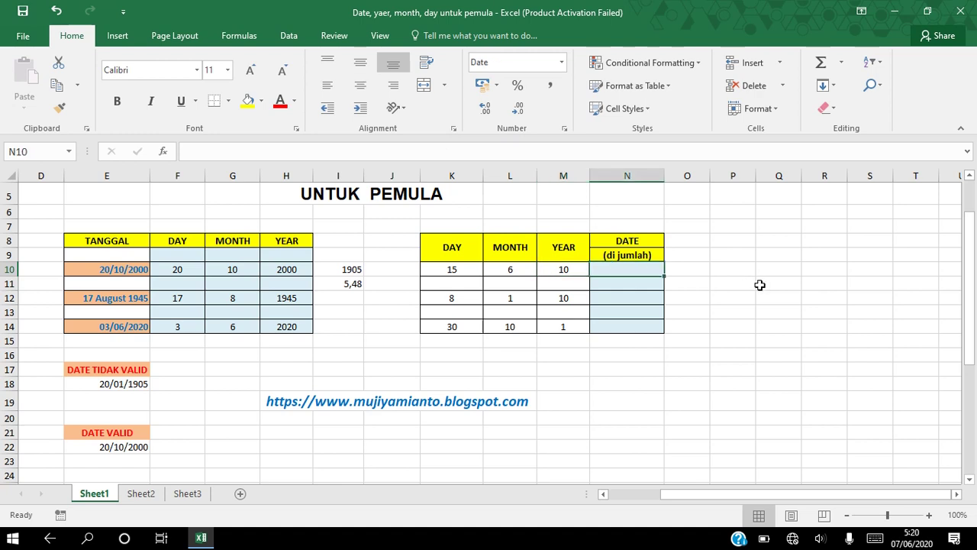
{"action": "type", "text": "=DA"}
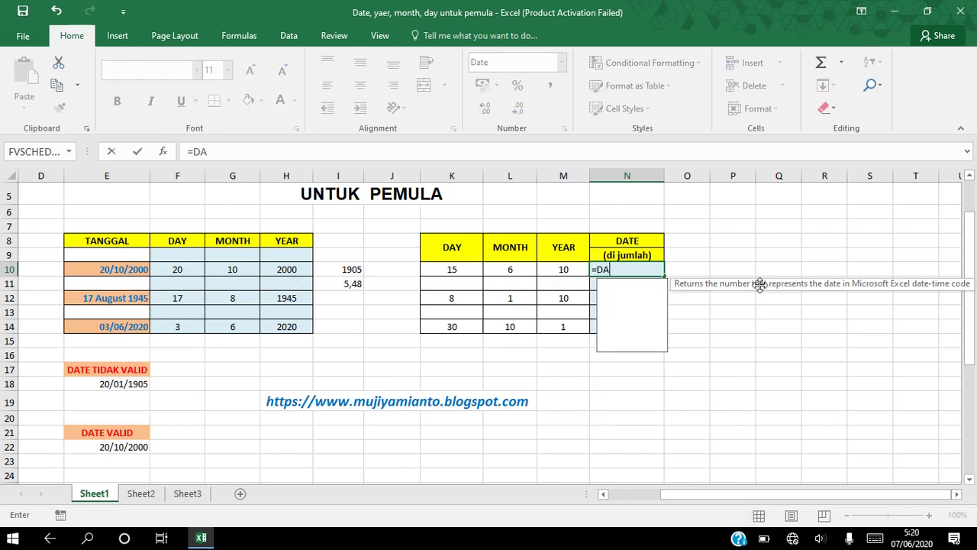
{"action": "type", "text": "TE("}
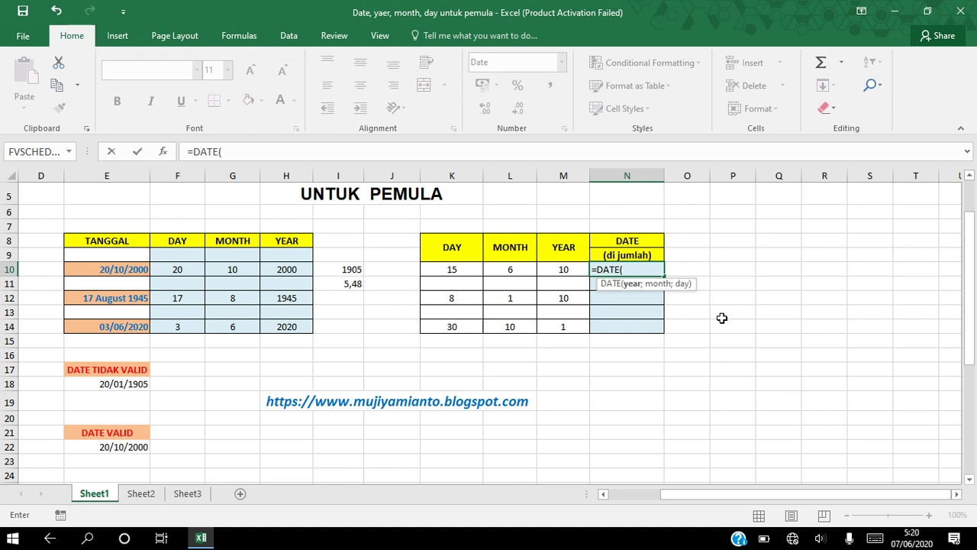
{"action": "type", "text": "YEAR"}
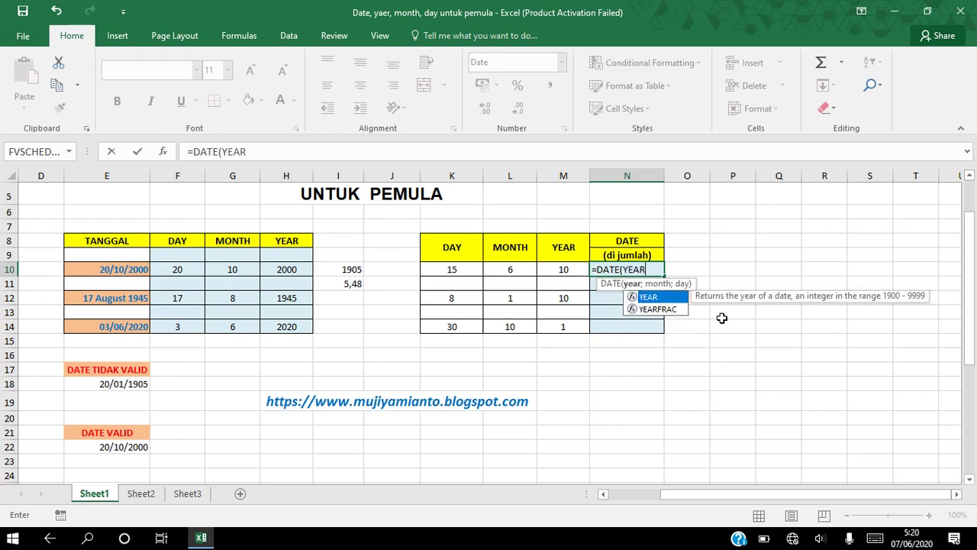
{"action": "type", "text": "("}
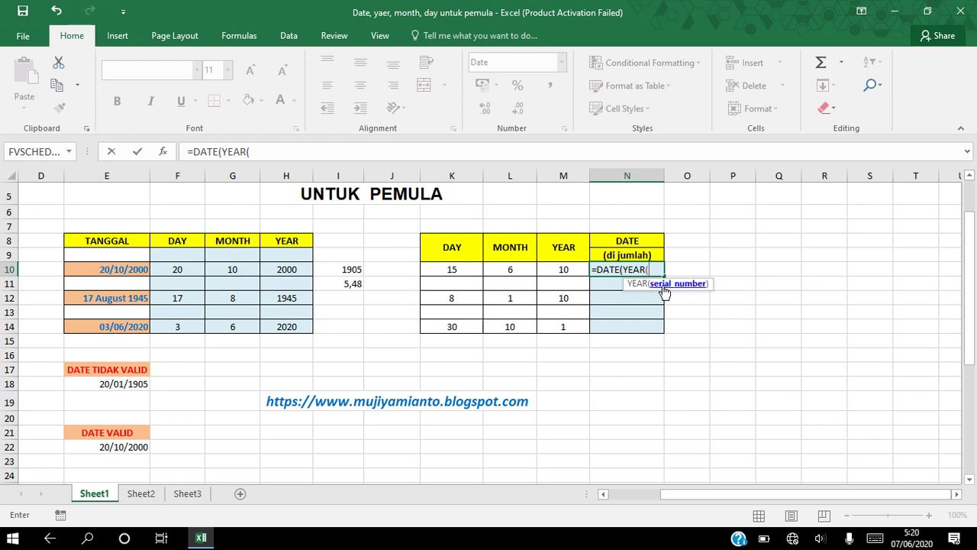
{"action": "left_click", "coordinate": [114, 269]}
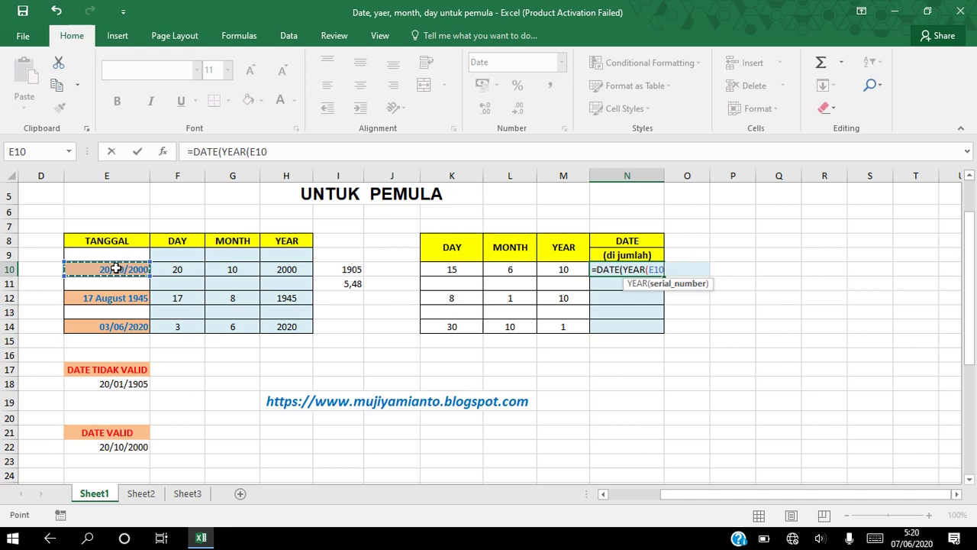
{"action": "type", "text": ")+"}
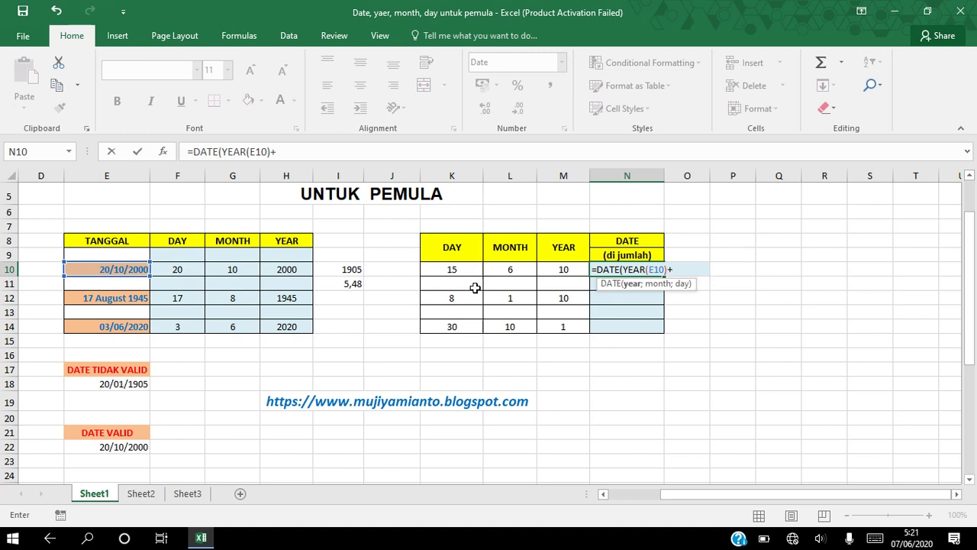
{"action": "left_click", "coordinate": [572, 270]}
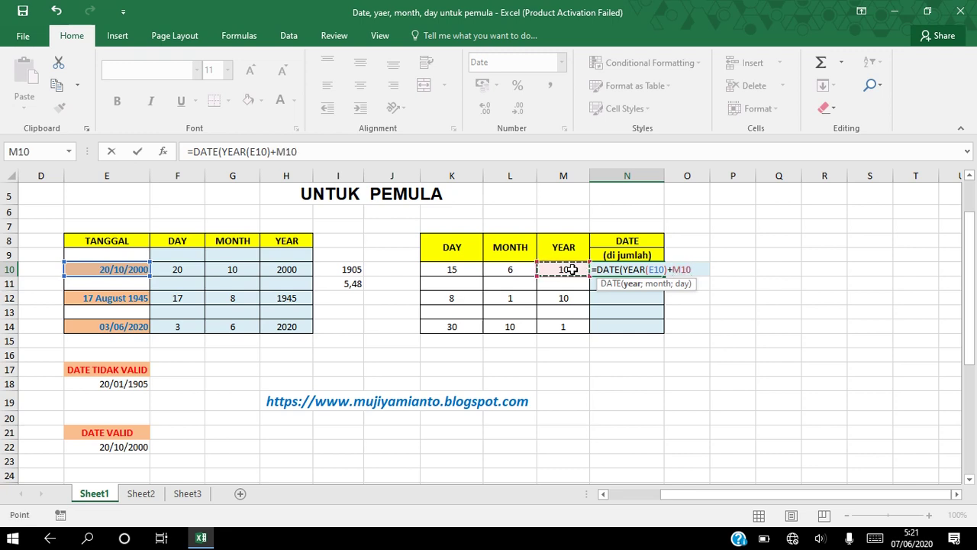
{"action": "type", "text": ";"}
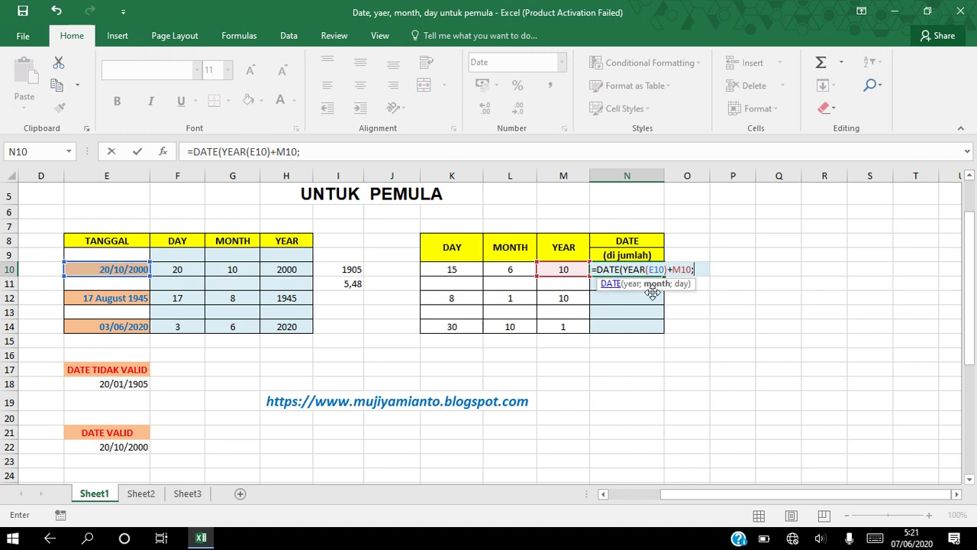
Add MONTH(E10)+L10; as the month argument of the DATE formula in N10
{"action": "type", "text": "MON"}
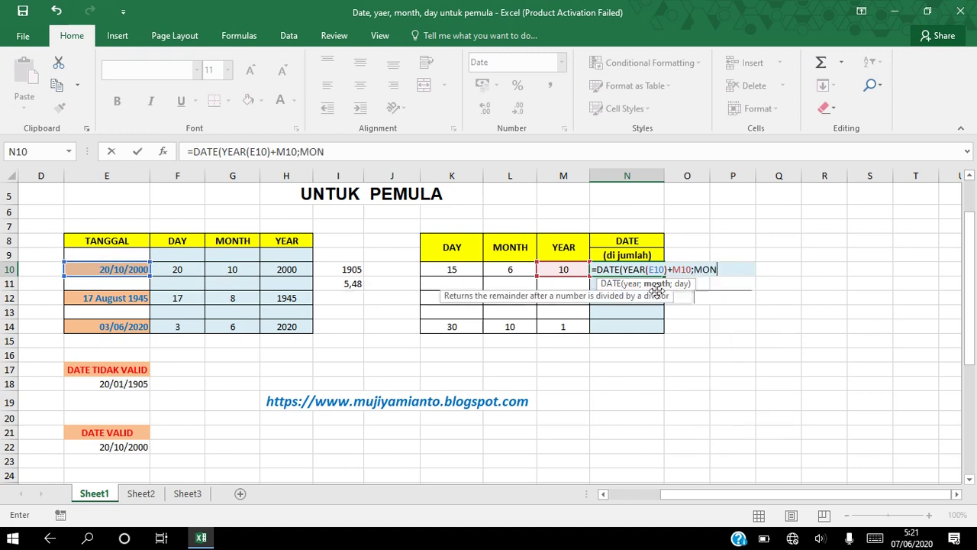
{"action": "type", "text": "TH("}
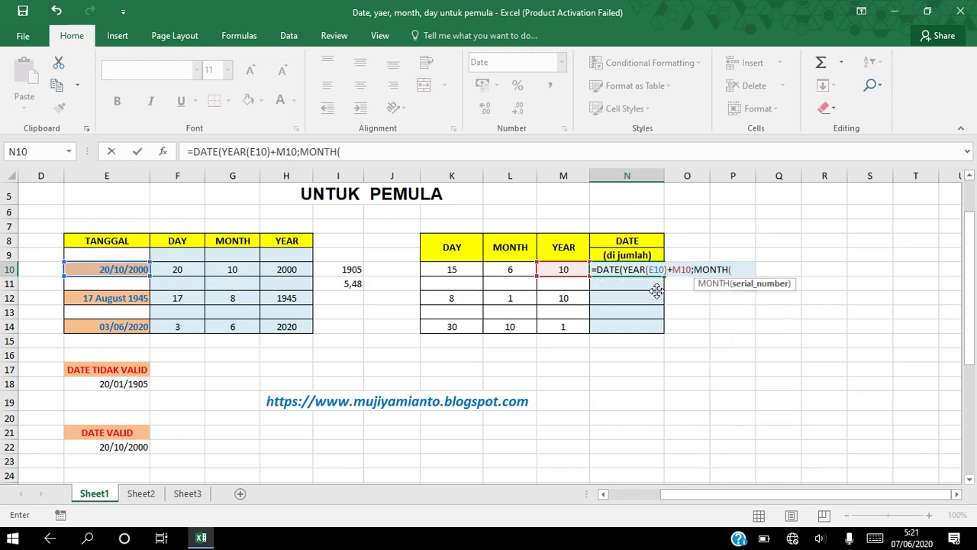
{"action": "left_click", "coordinate": [119, 270]}
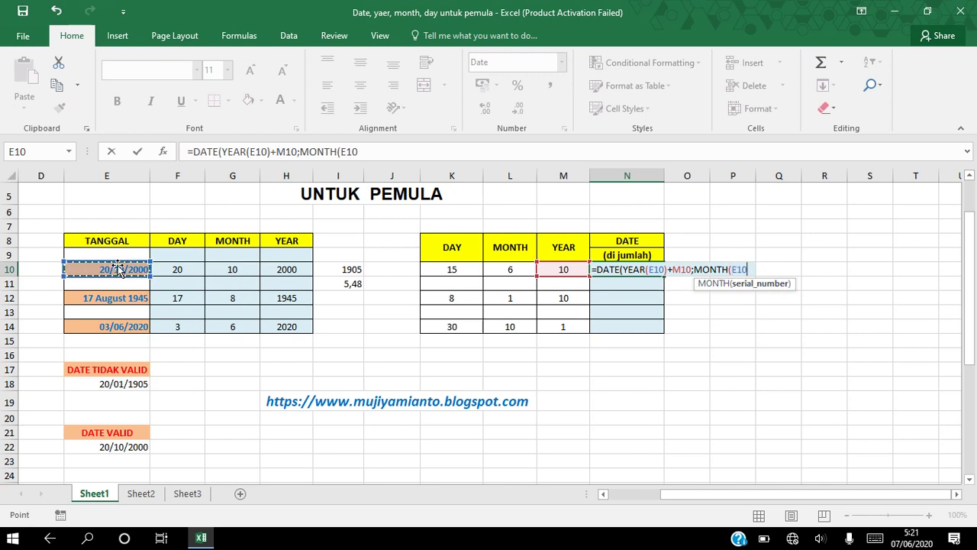
{"action": "type", "text": ")+"}
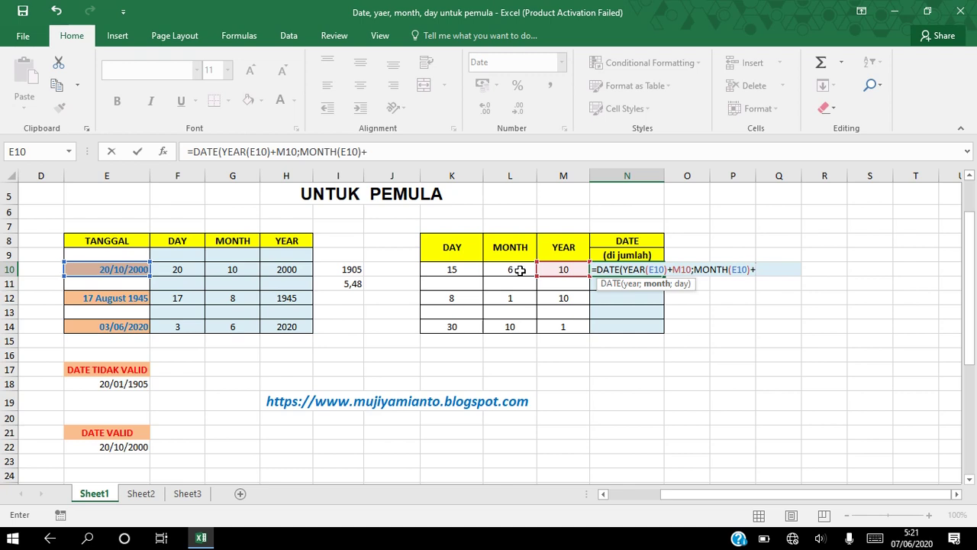
{"action": "left_click", "coordinate": [520, 270]}
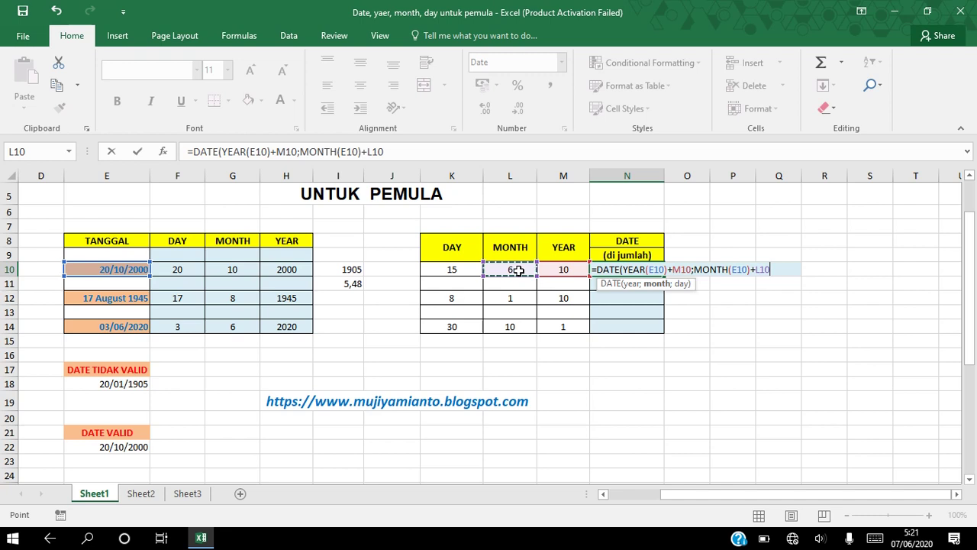
{"action": "type", "text": ";"}
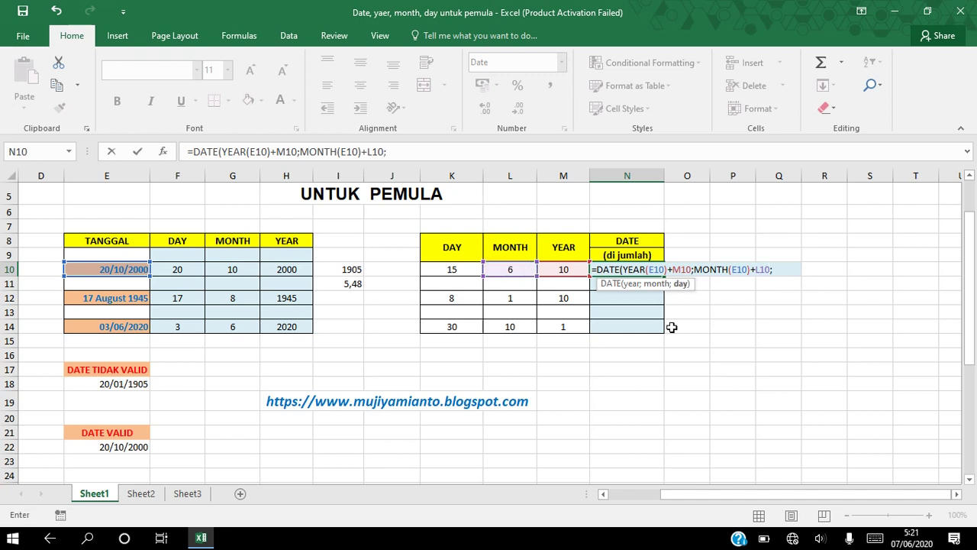
Complete the N10 formula with DAY(E10)+K10) as the day argument and enter it
{"action": "type", "text": "DAY("}
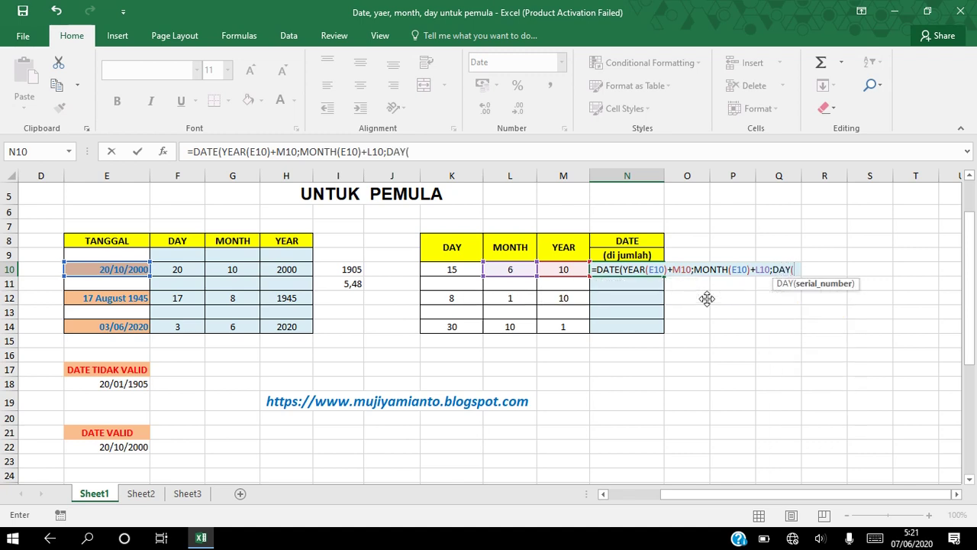
{"action": "left_click", "coordinate": [104, 270]}
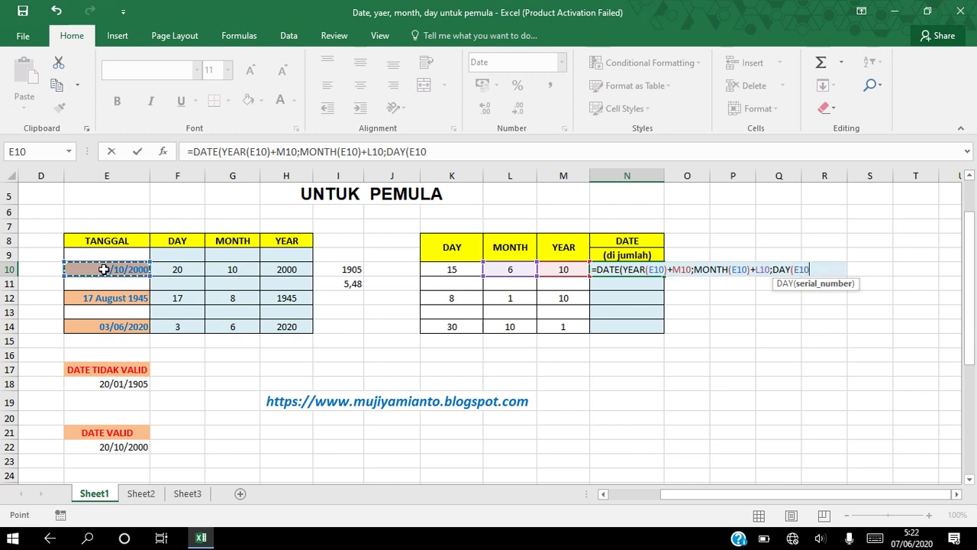
{"action": "type", "text": ")+"}
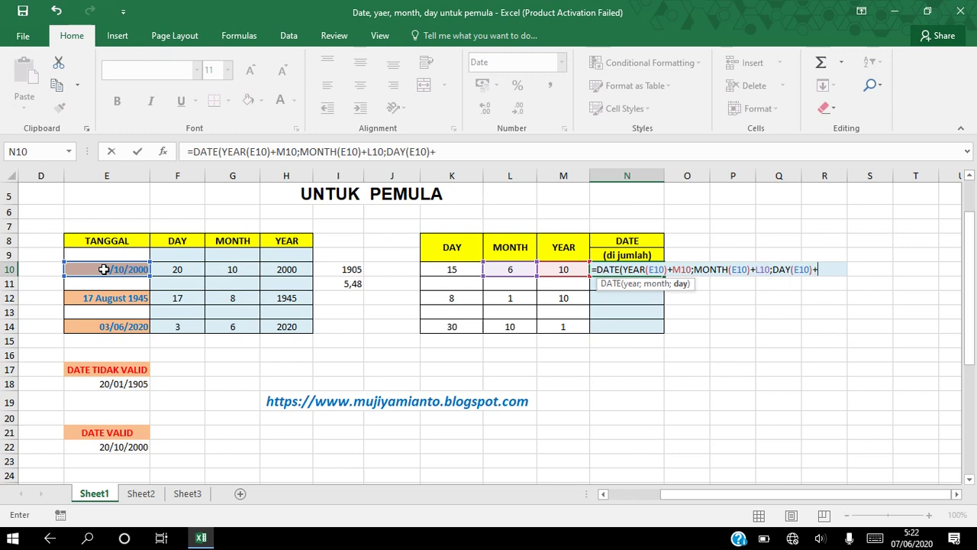
{"action": "left_click", "coordinate": [456, 272]}
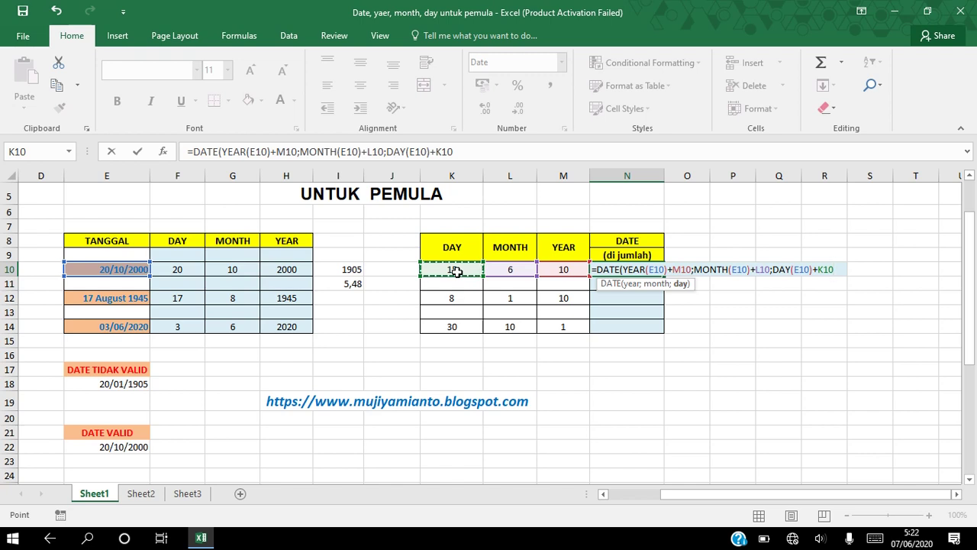
{"action": "type", "text": ")"}
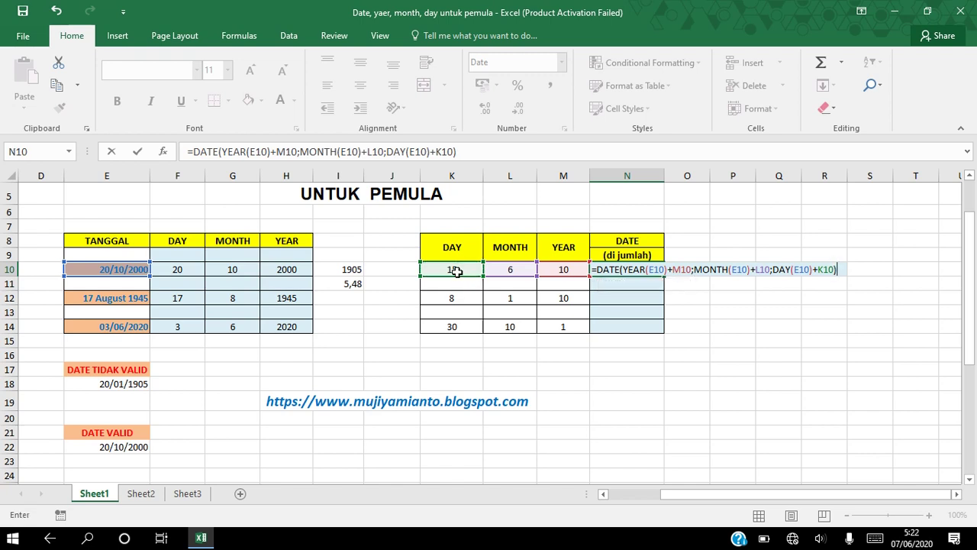
{"action": "key", "text": "Return"}
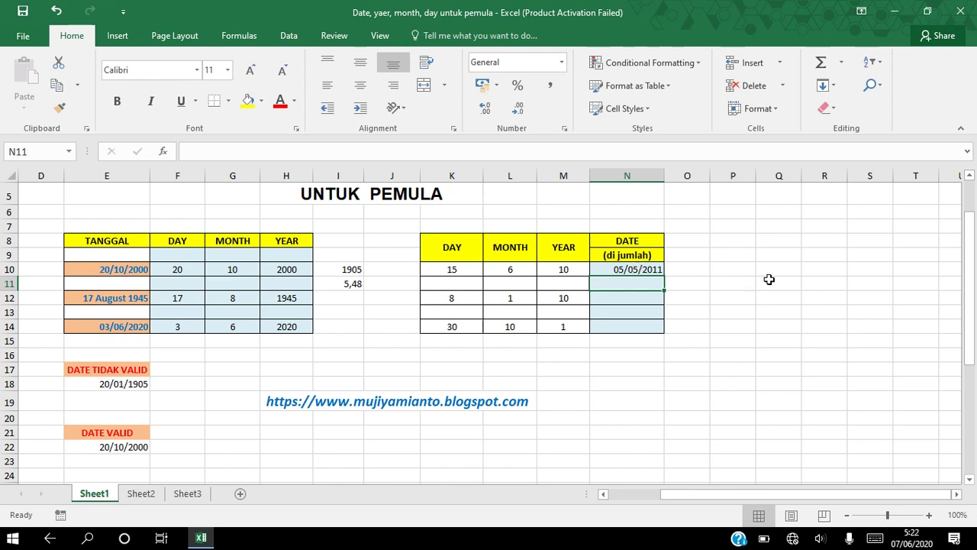
Copy the DATE formula from N10 into N12 and N14
{"action": "left_click", "coordinate": [639, 270]}
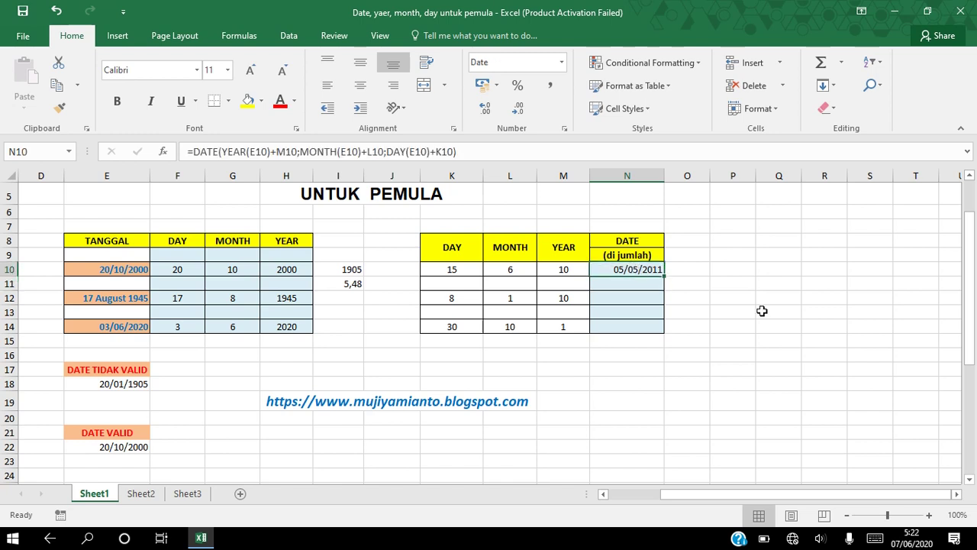
{"action": "key", "text": "ctrl+c"}
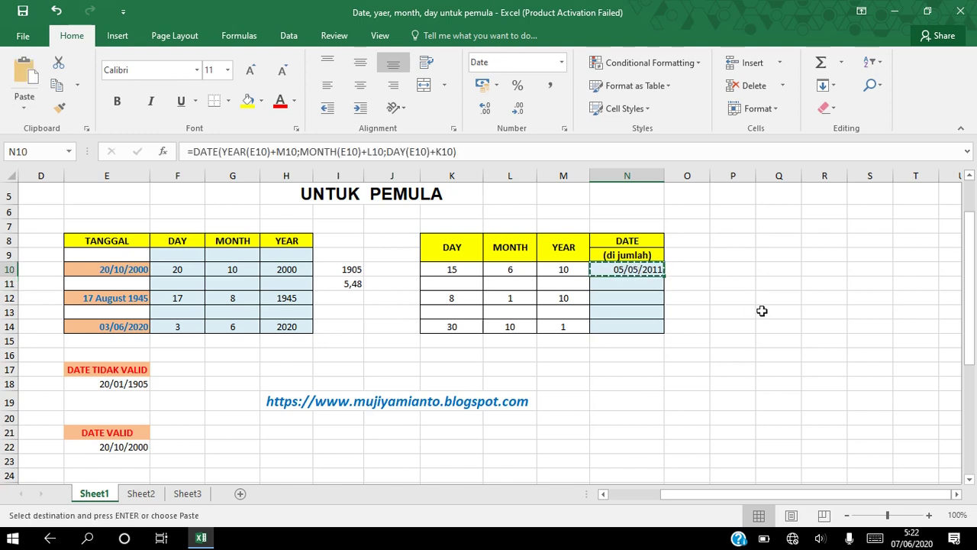
{"action": "key", "text": "Down"}
{"action": "key", "text": "Down"}
{"action": "key", "text": "ctrl+v"}
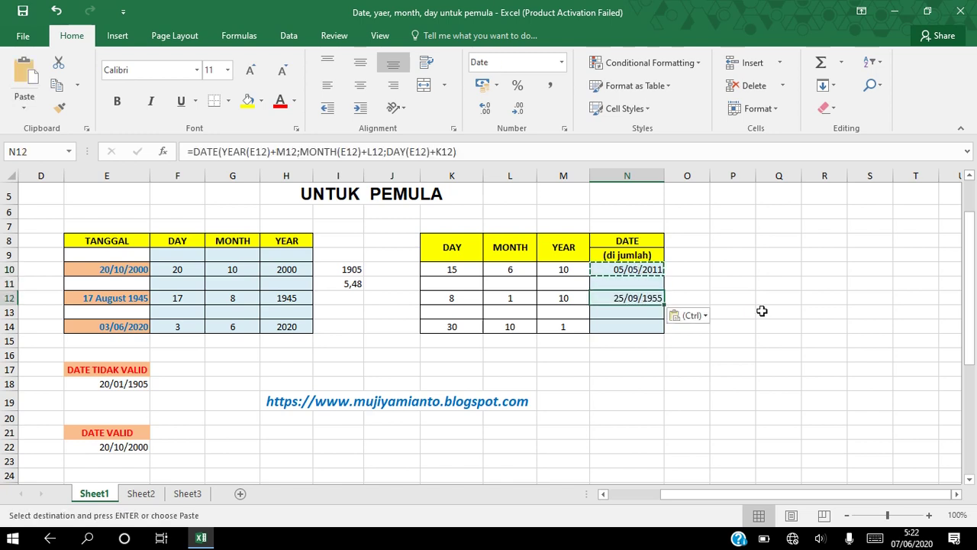
{"action": "key", "text": "Down"}
{"action": "key", "text": "Down"}
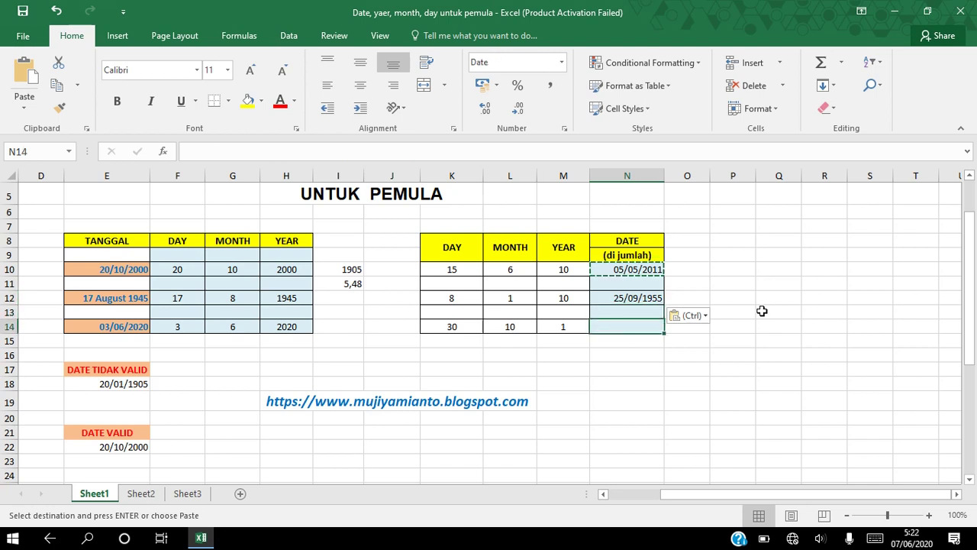
{"action": "key", "text": "ctrl+v"}
{"action": "key", "text": "Escape"}
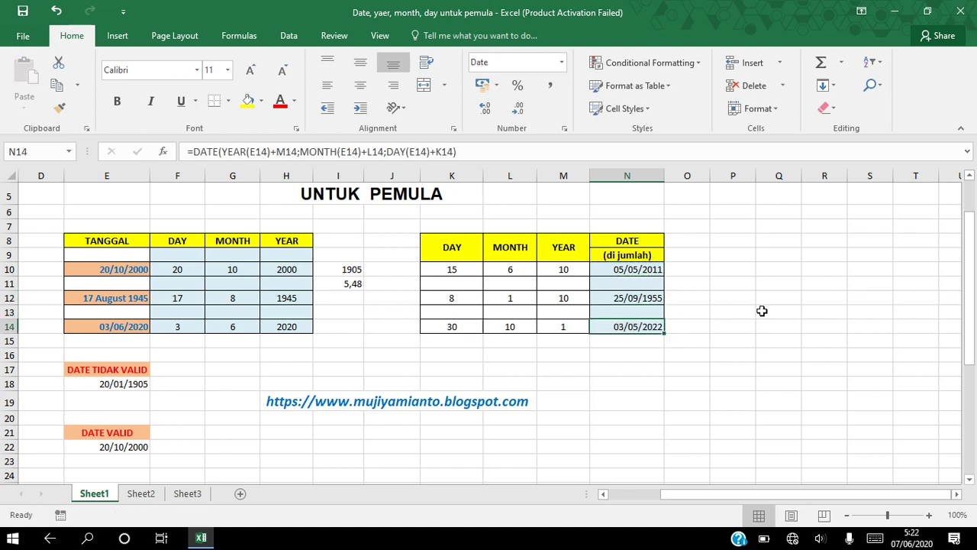
Examine the starting date in E14, the added day, month and year in K14:M14, and the resulting date in N14
{"action": "left_click", "coordinate": [132, 326]}
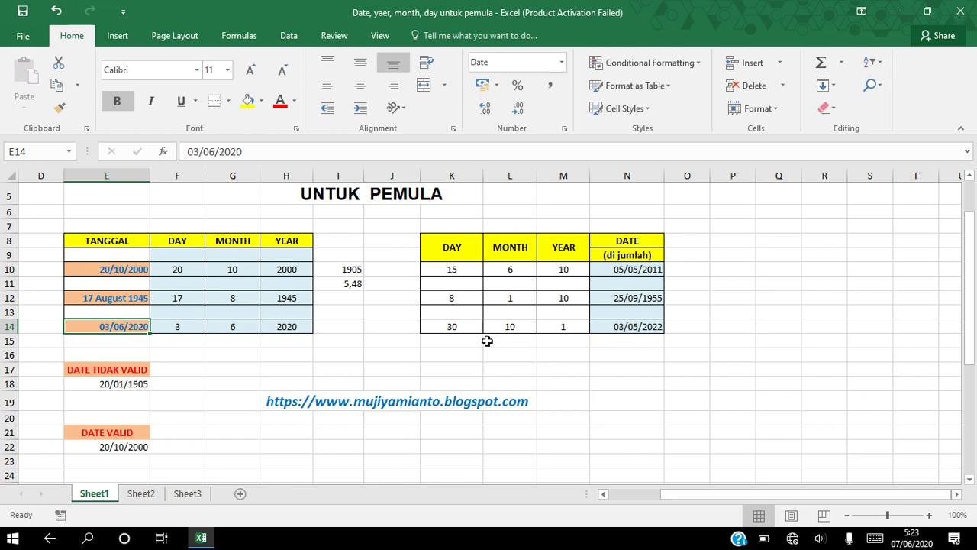
{"action": "left_click", "coordinate": [467, 328]}
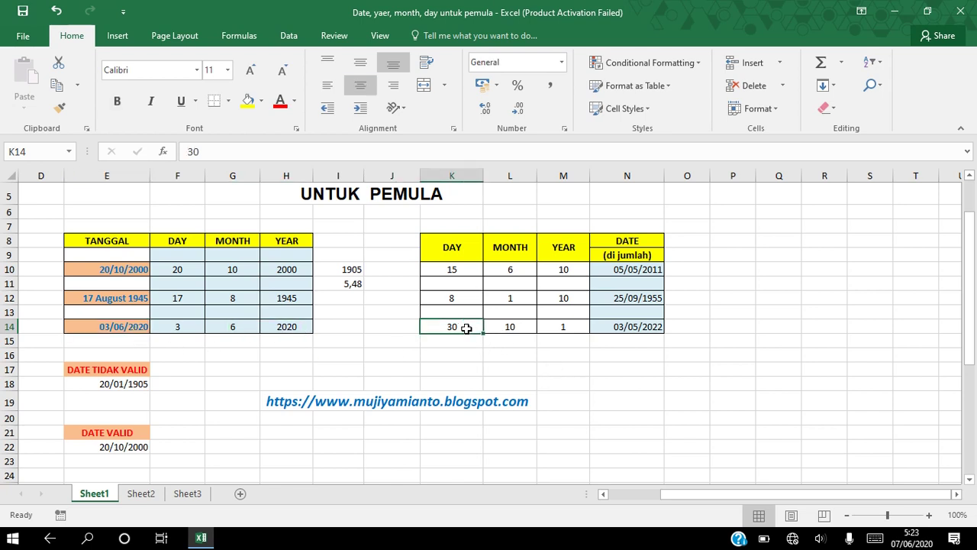
{"action": "left_click", "coordinate": [509, 328]}
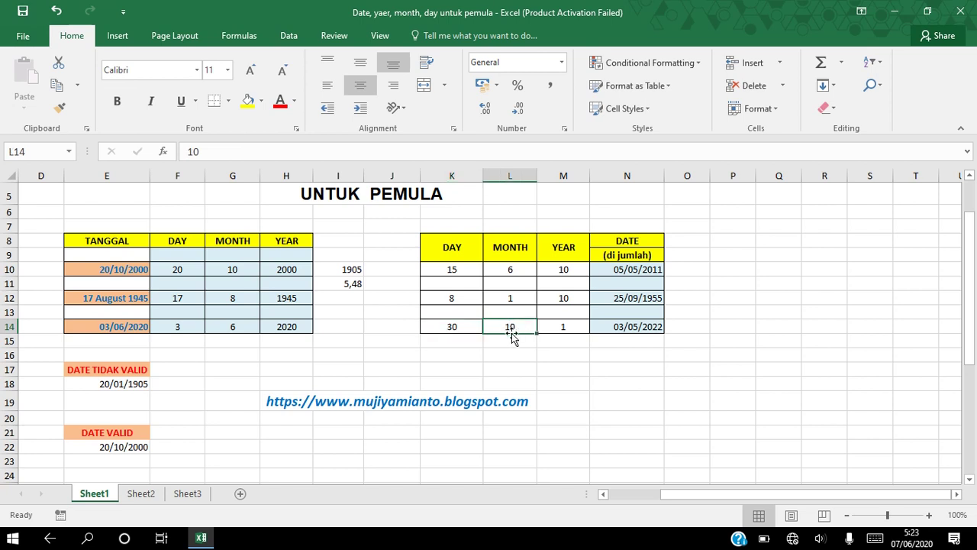
{"action": "left_click", "coordinate": [565, 327]}
{"action": "type", "text": "1"}
{"action": "left_click", "coordinate": [614, 328]}
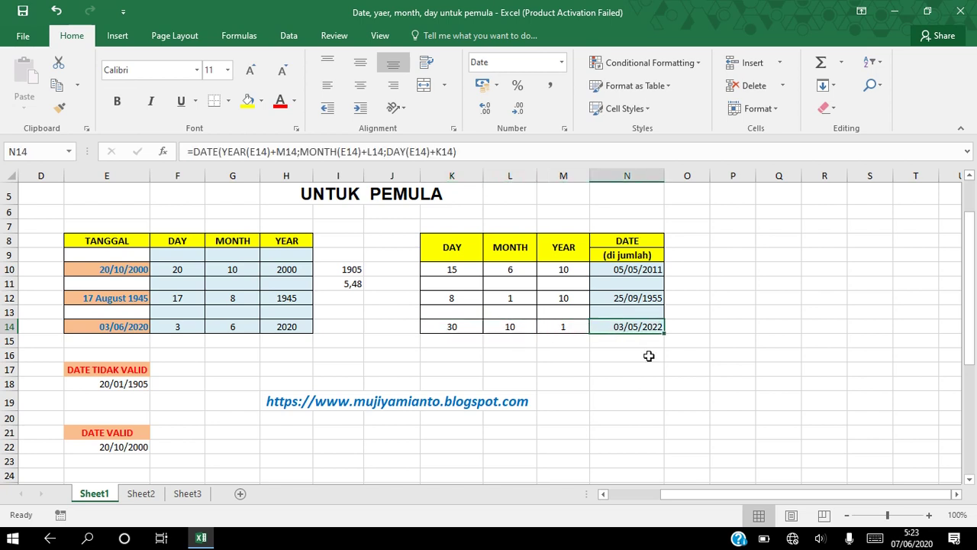